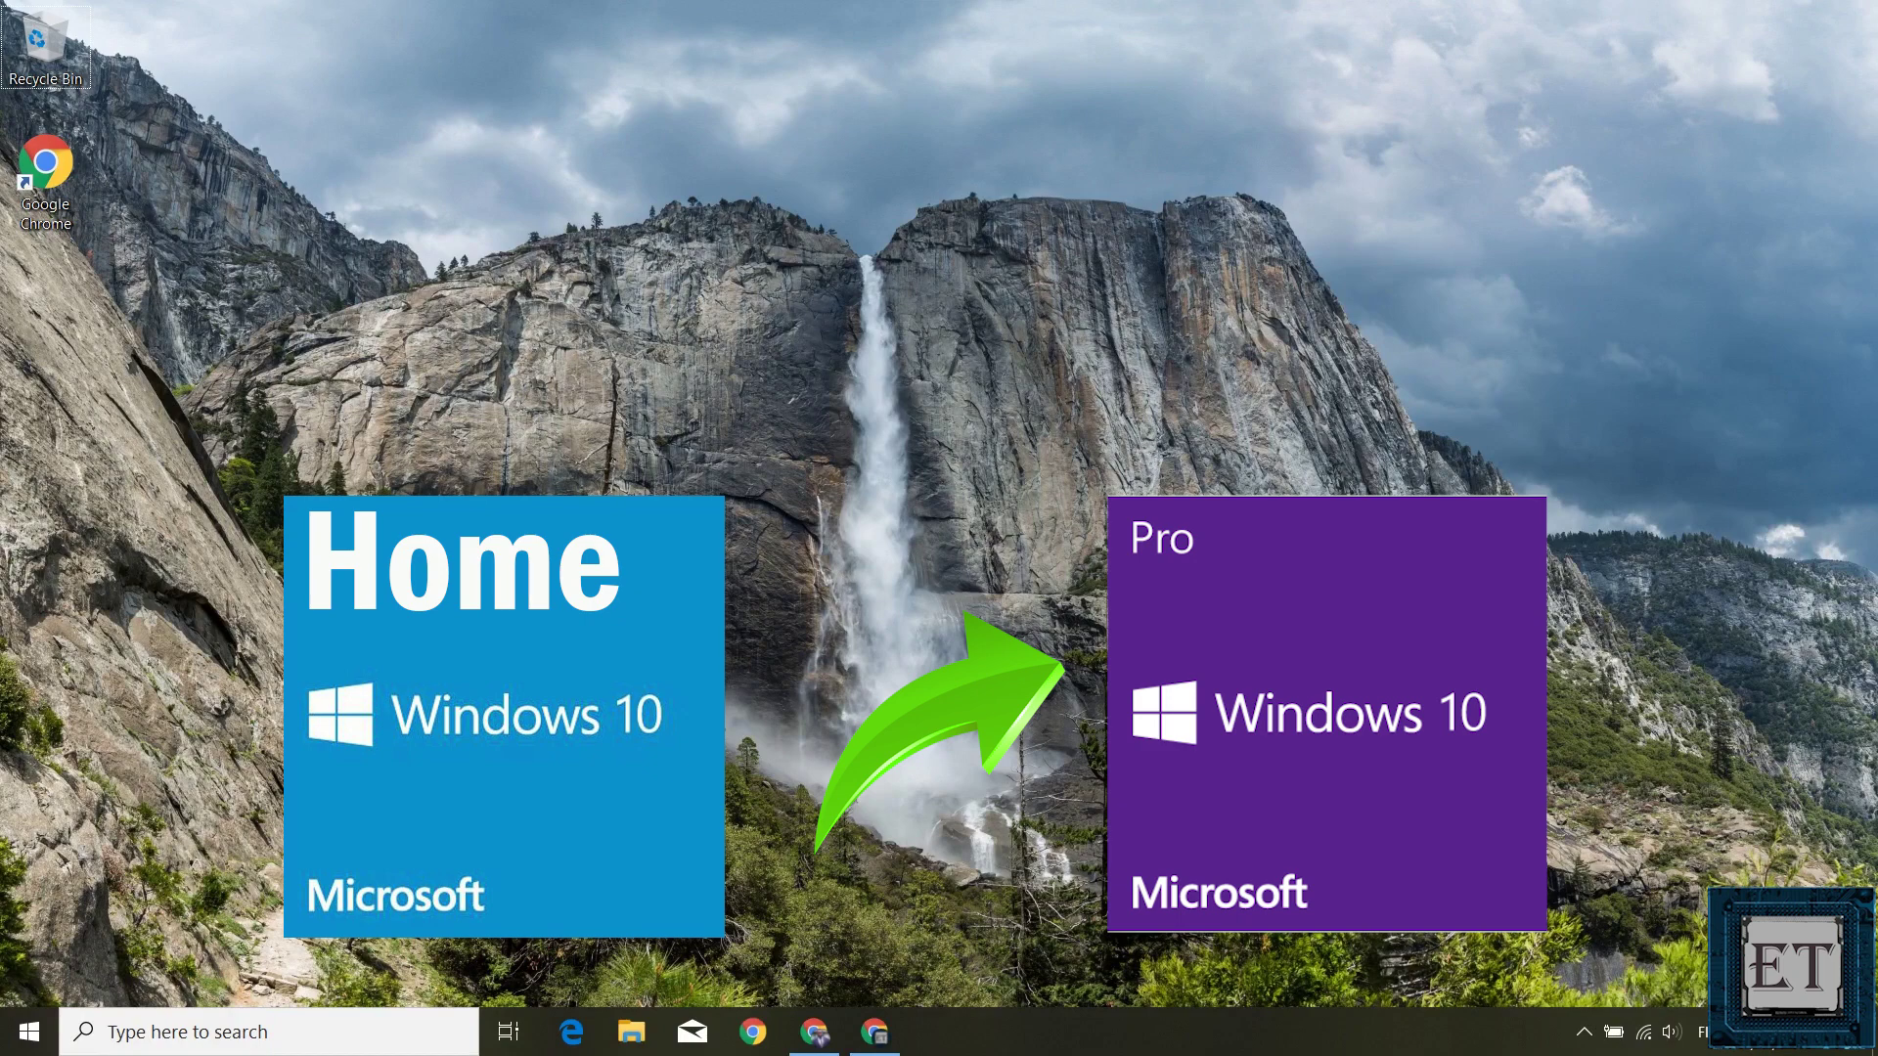
# Step: Bring up the Chrome window showing the URcdkey Windows 10 Pro OEM key page at USD 15.60
pyautogui.click(875, 1032)
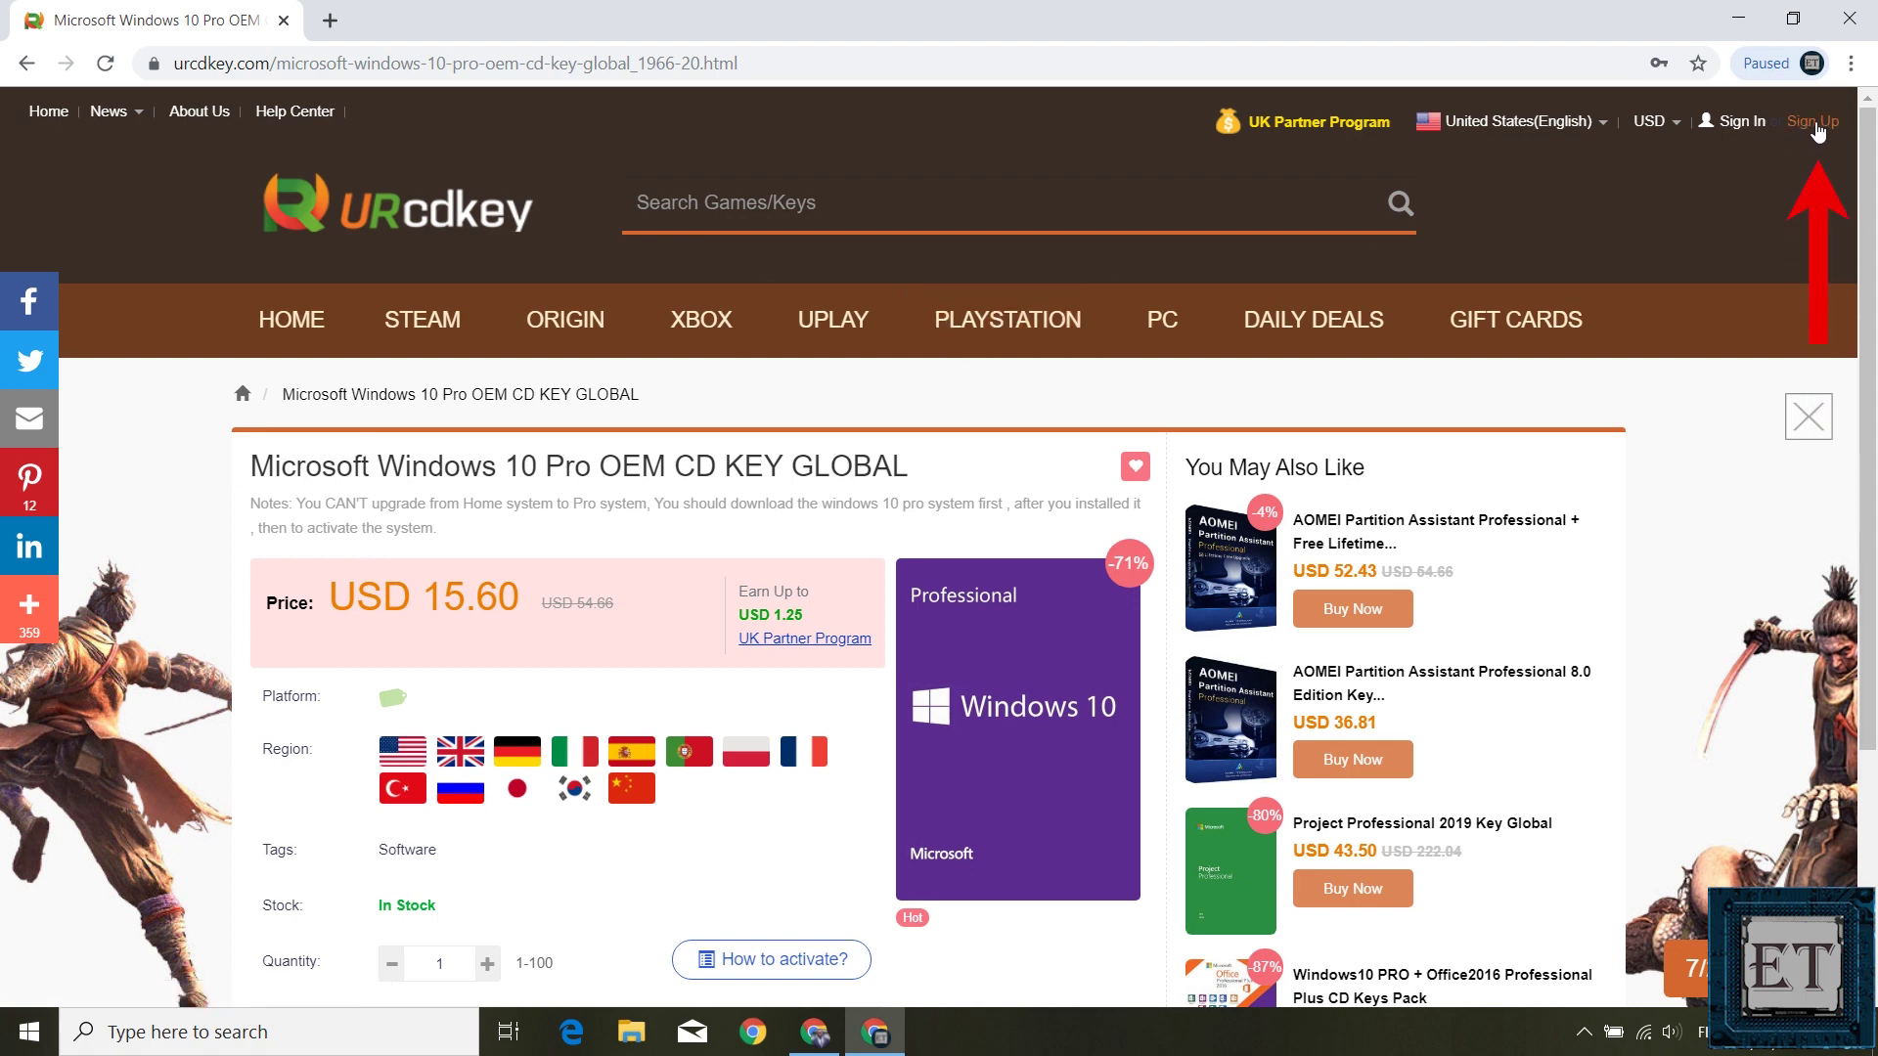
pyautogui.click(1817, 129)
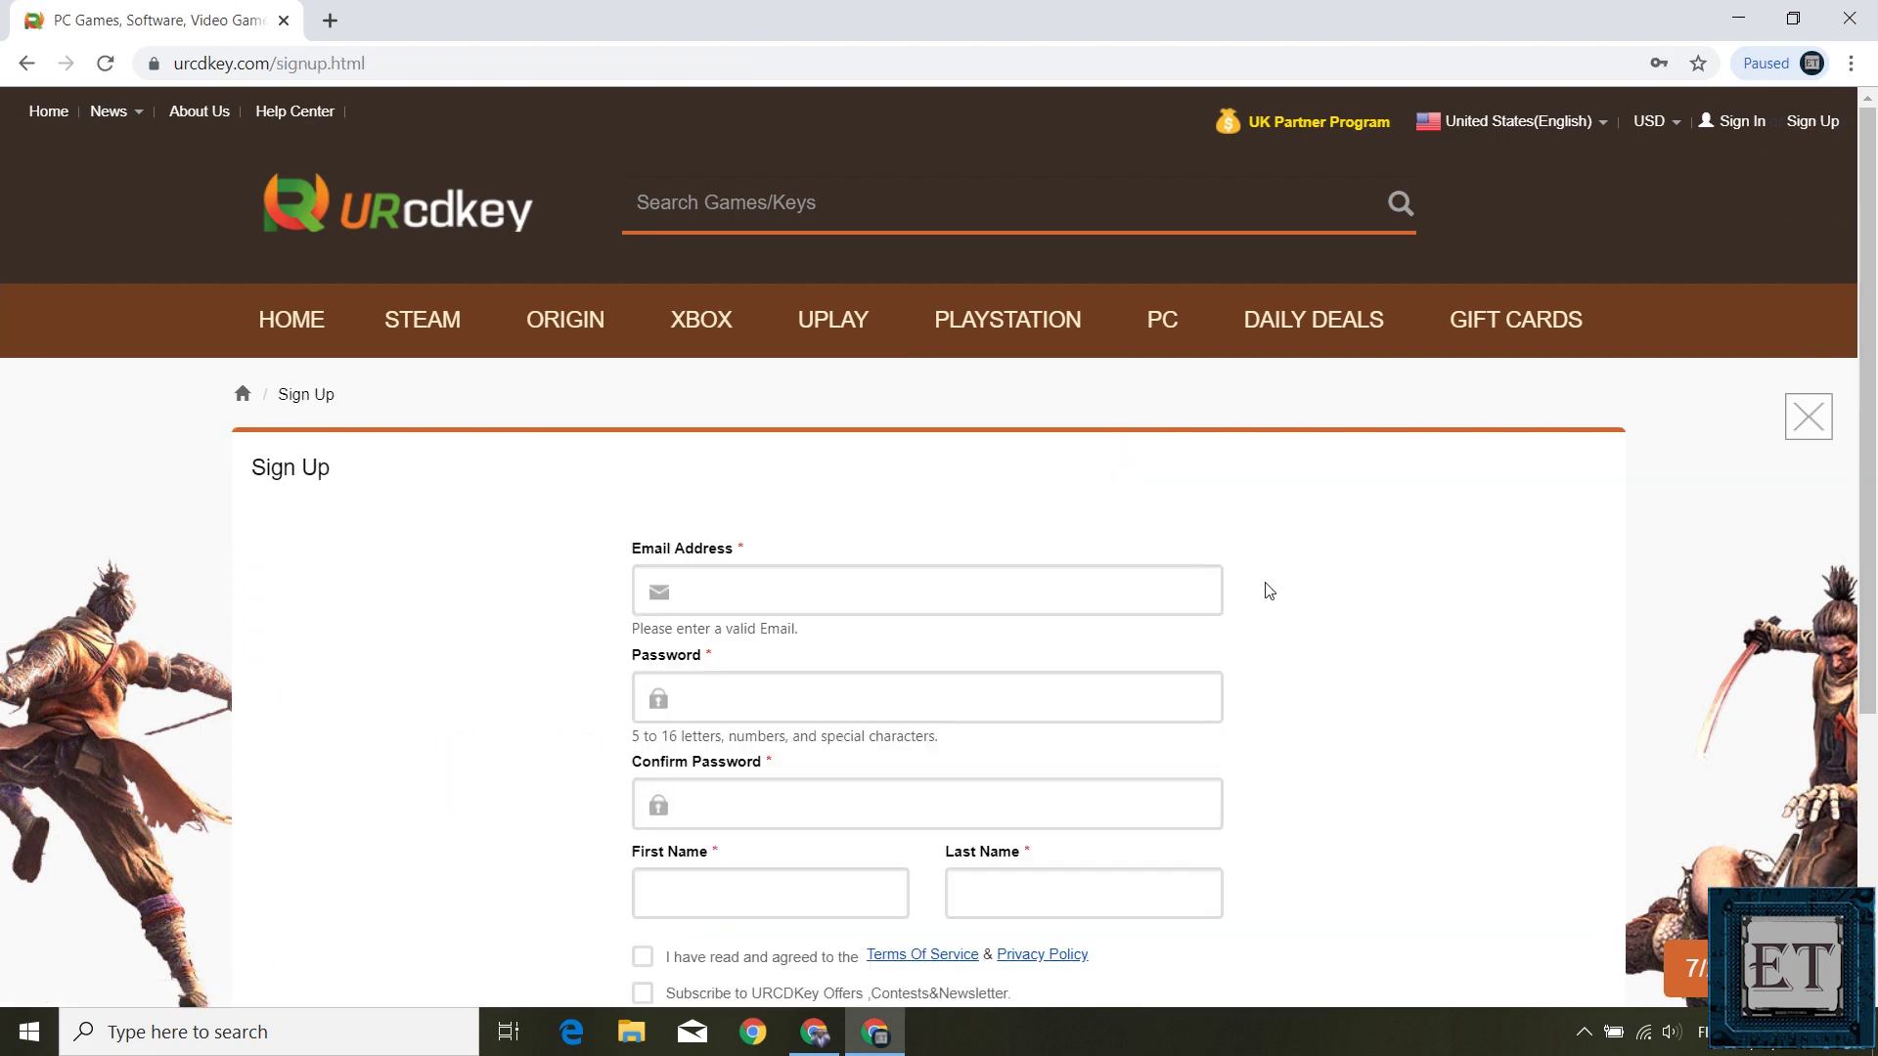
pyautogui.click(979, 584)
pyautogui.write('easytechstutorials')
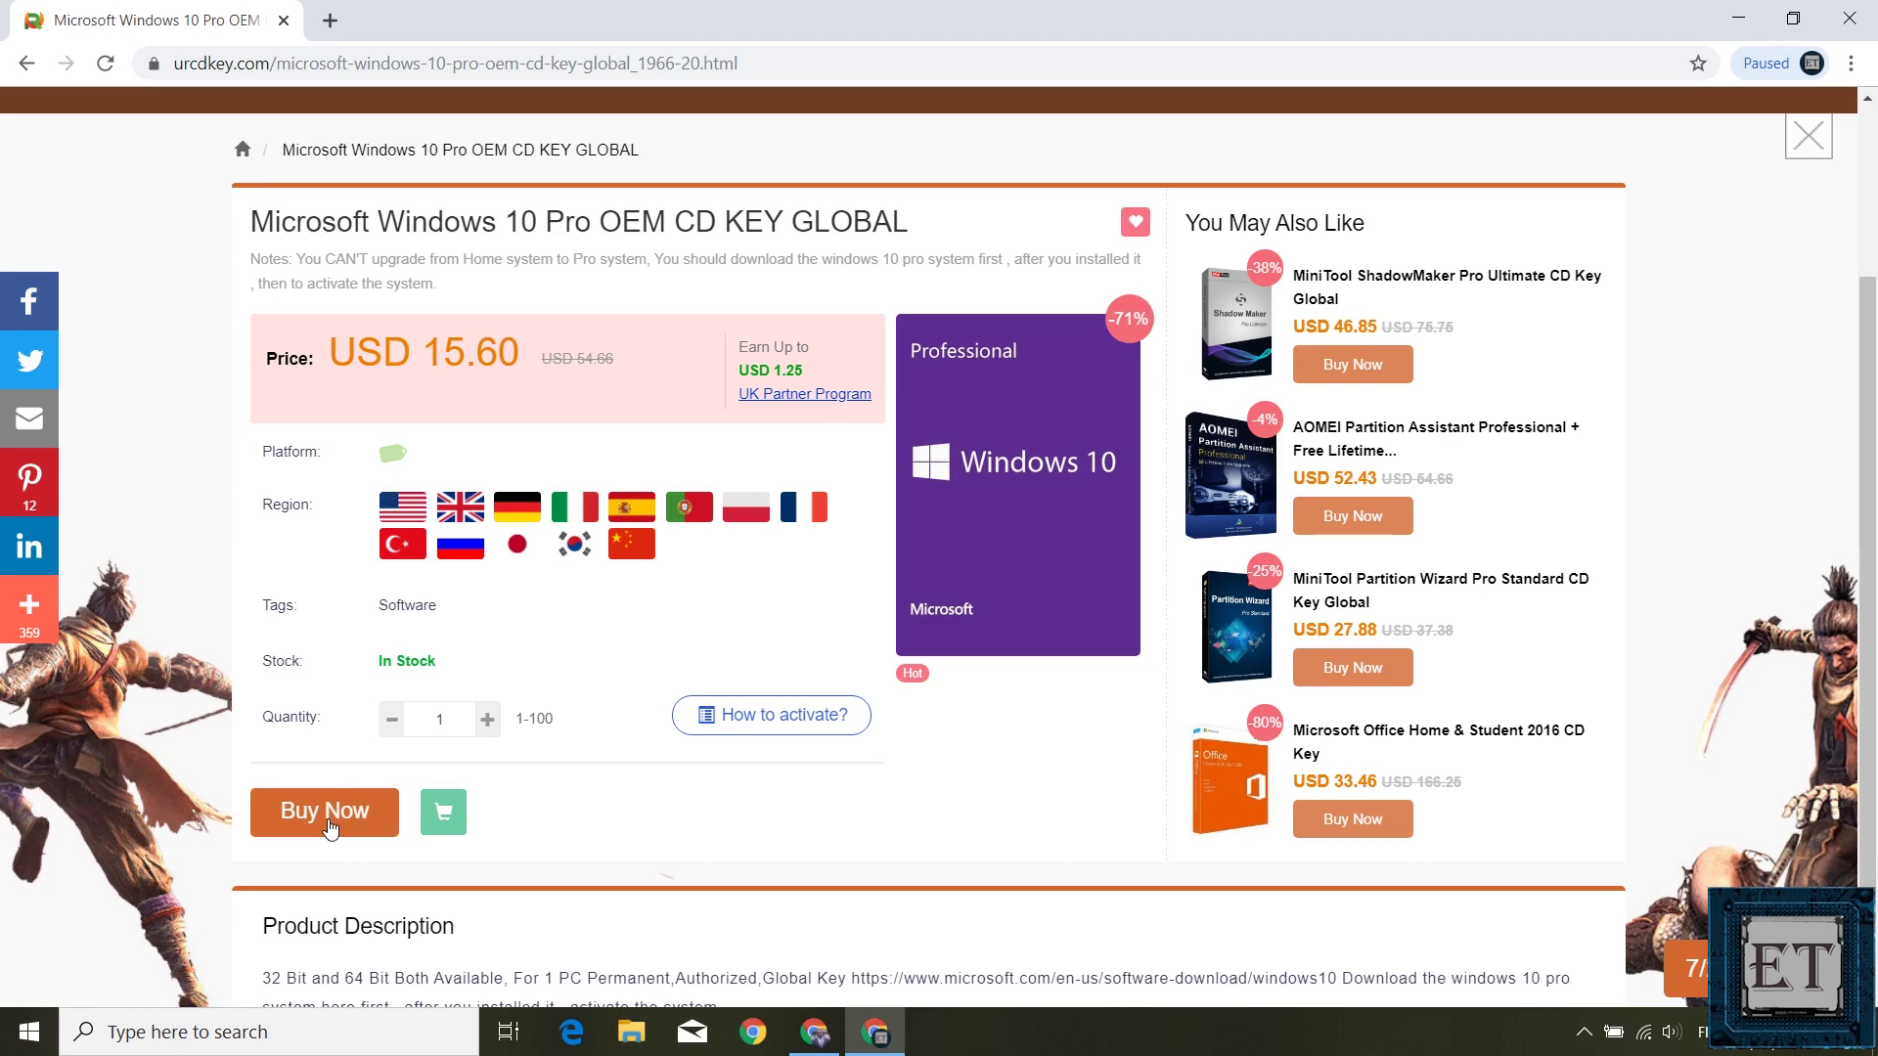
# Step: Buy the Windows 10 Pro key and apply promo code ET20, cutting the total to USD 12.48
pyautogui.click(324, 811)
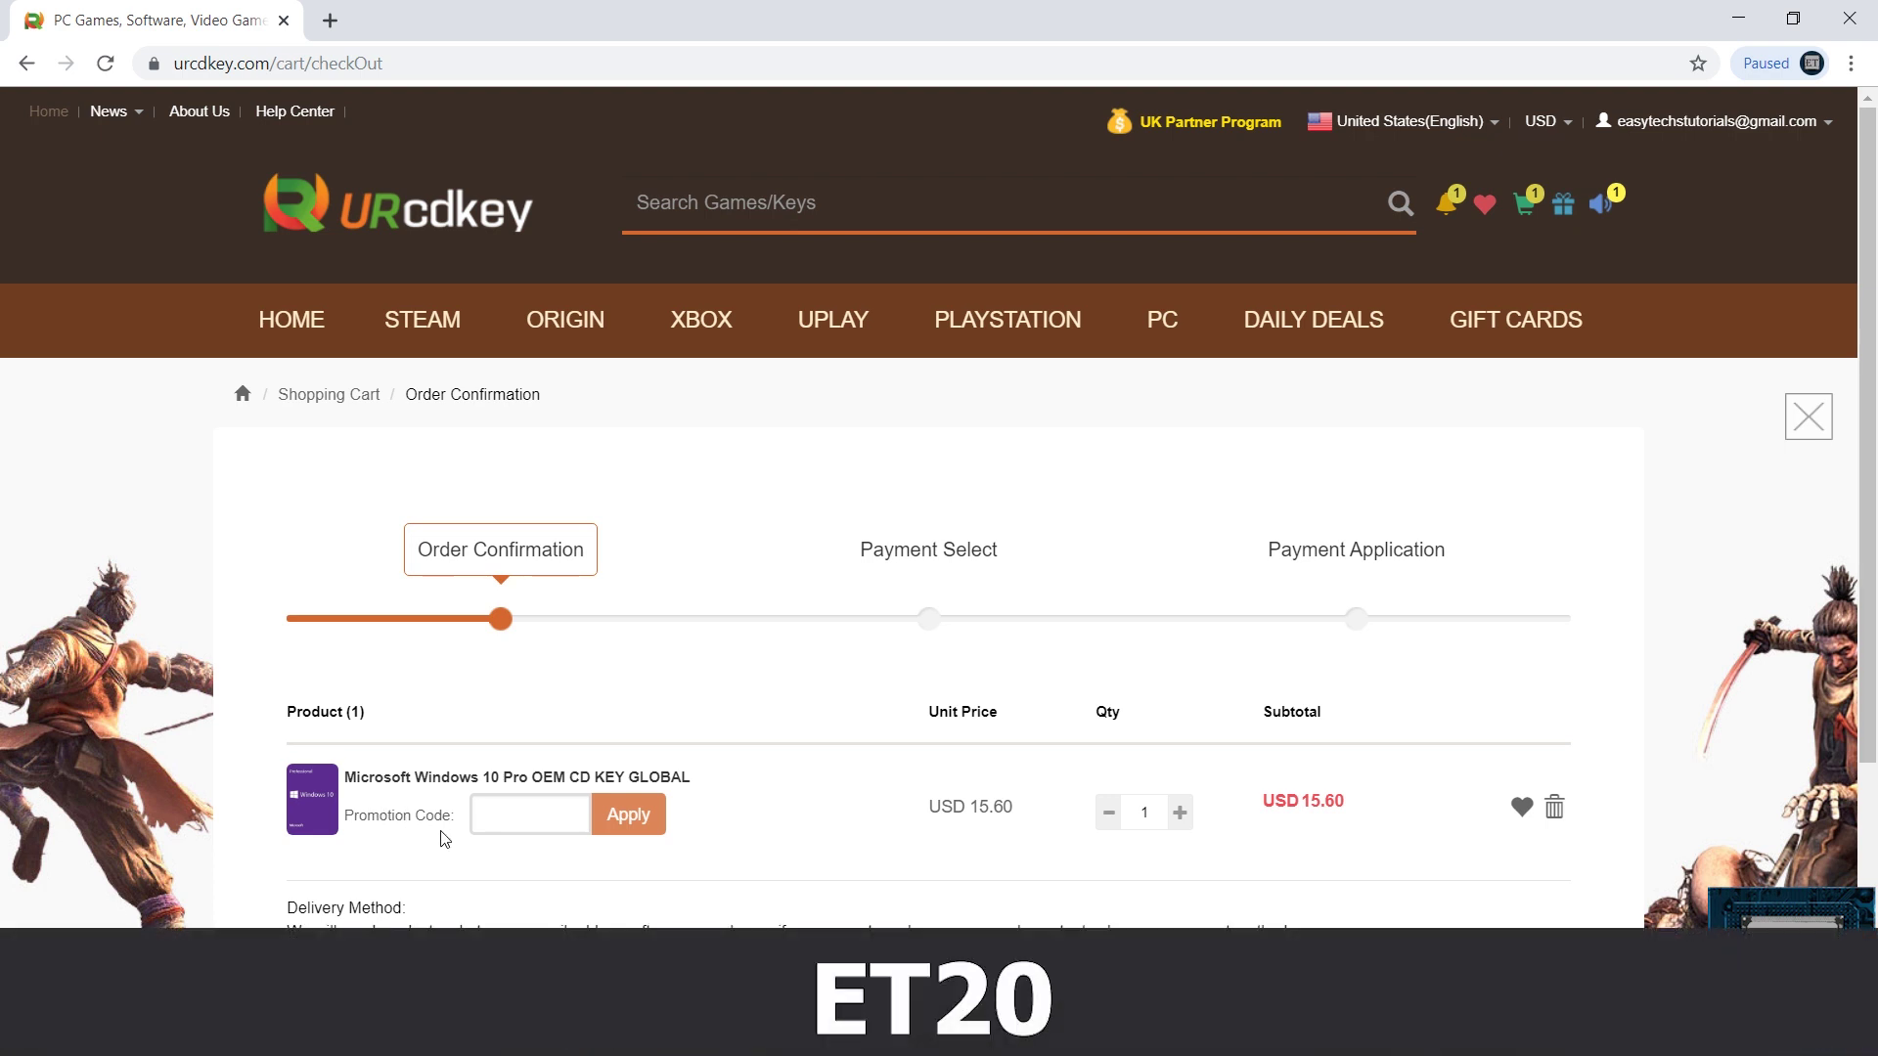
pyautogui.click(506, 816)
pyautogui.write('ET20')
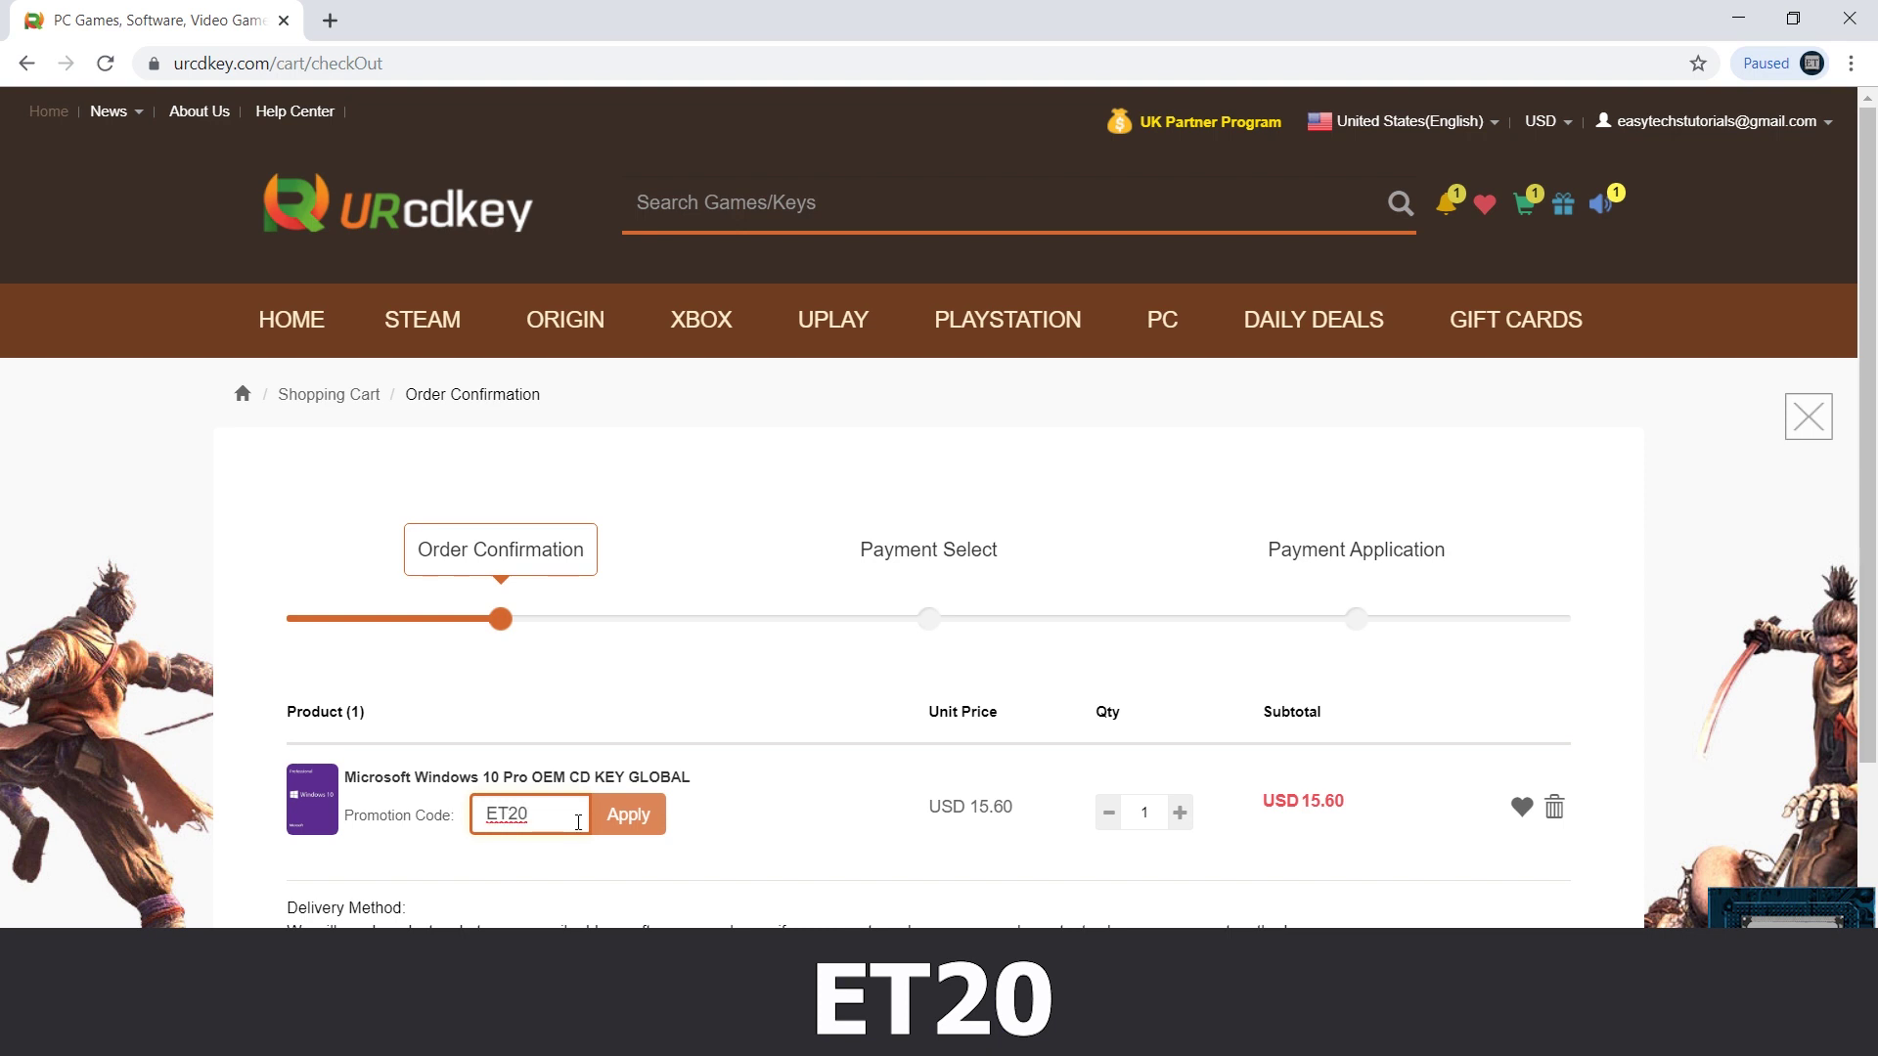
pyautogui.click(628, 816)
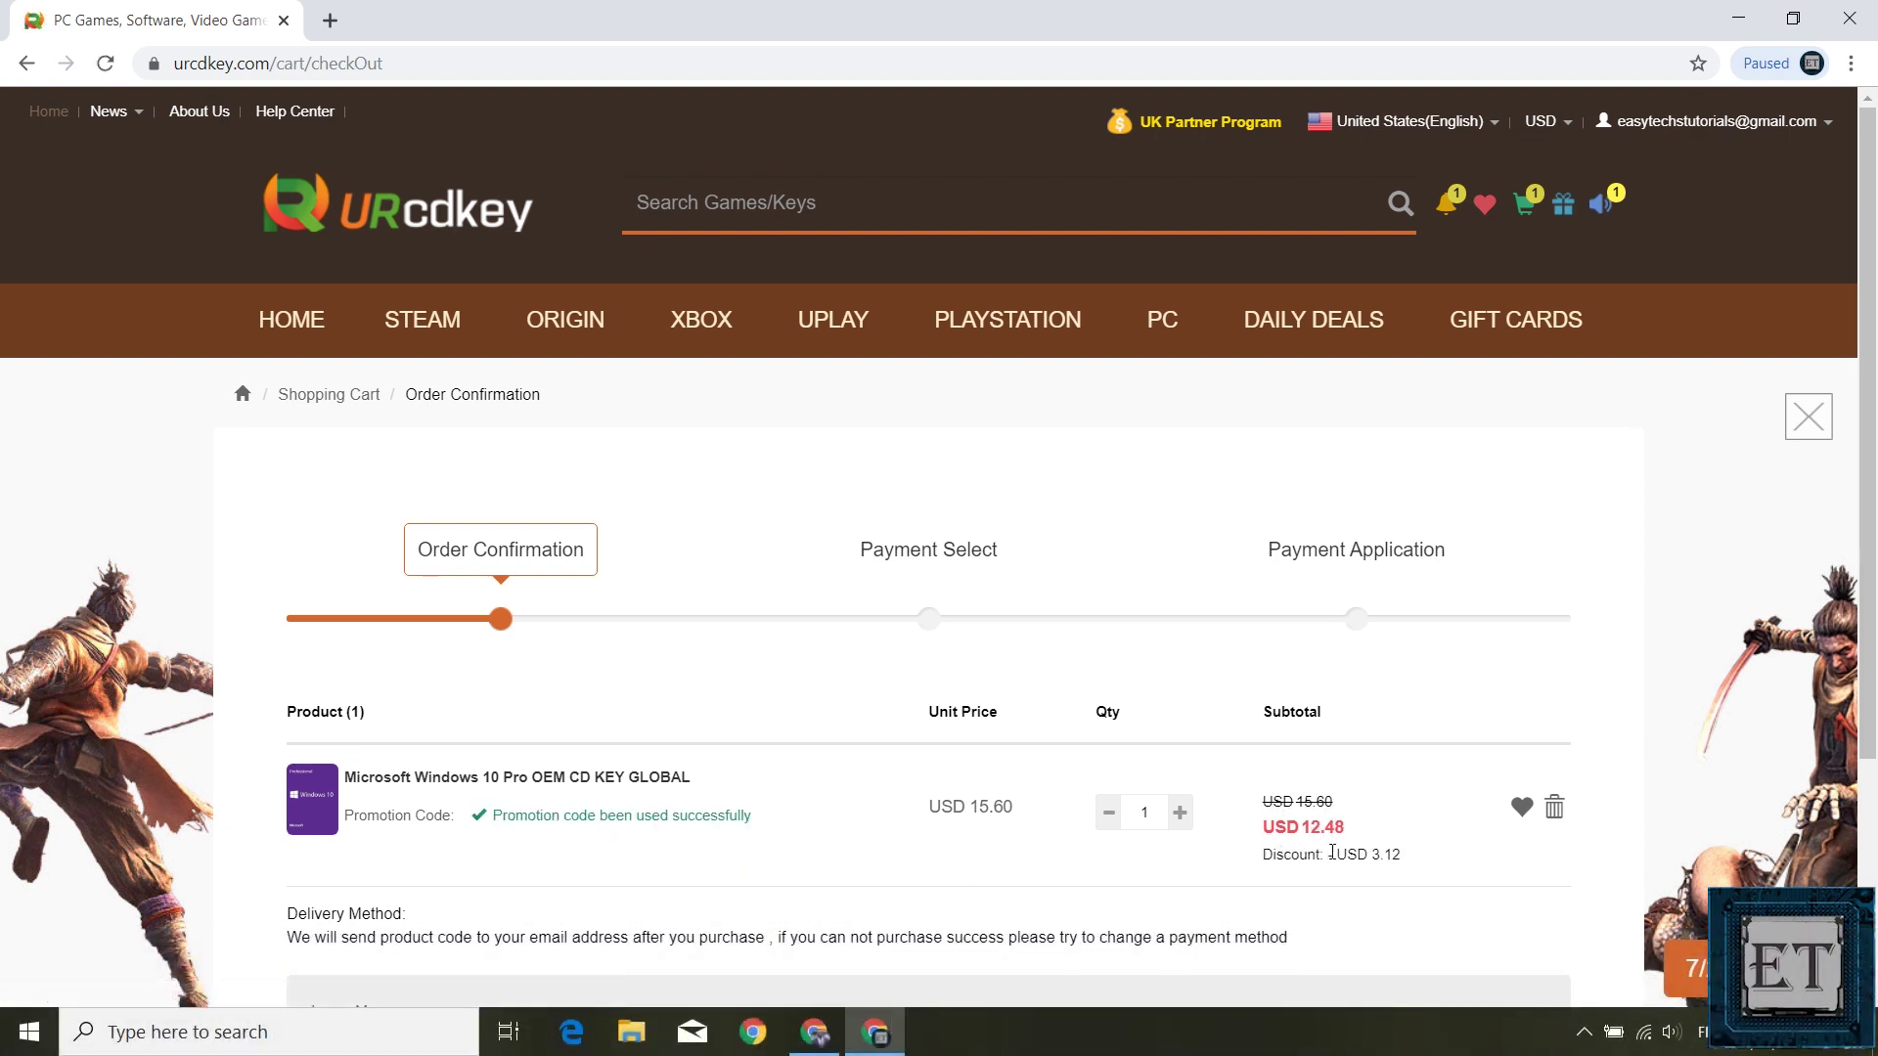
pyautogui.scroll(-2, 1283, 857)
pyautogui.scroll(-1, 1285, 858)
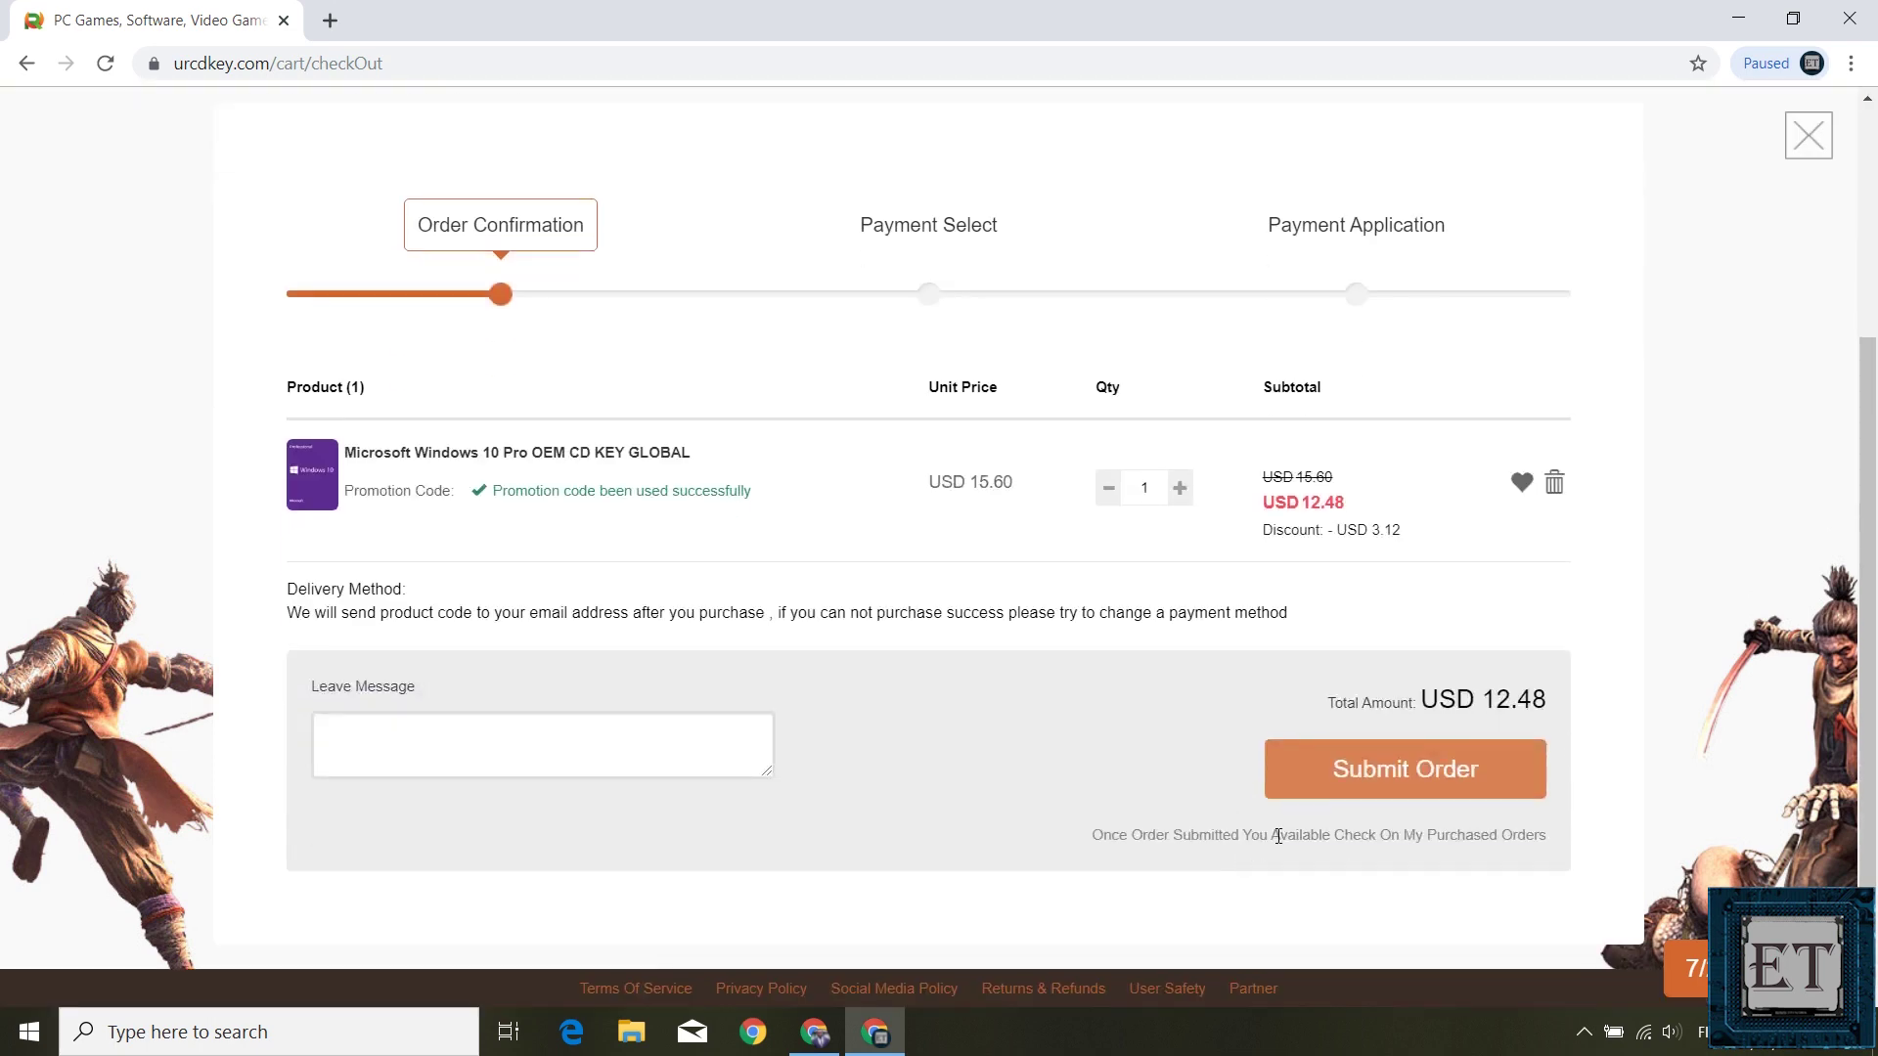
# Step: Submit the discounted Windows 10 Pro key order
pyautogui.click(1398, 794)
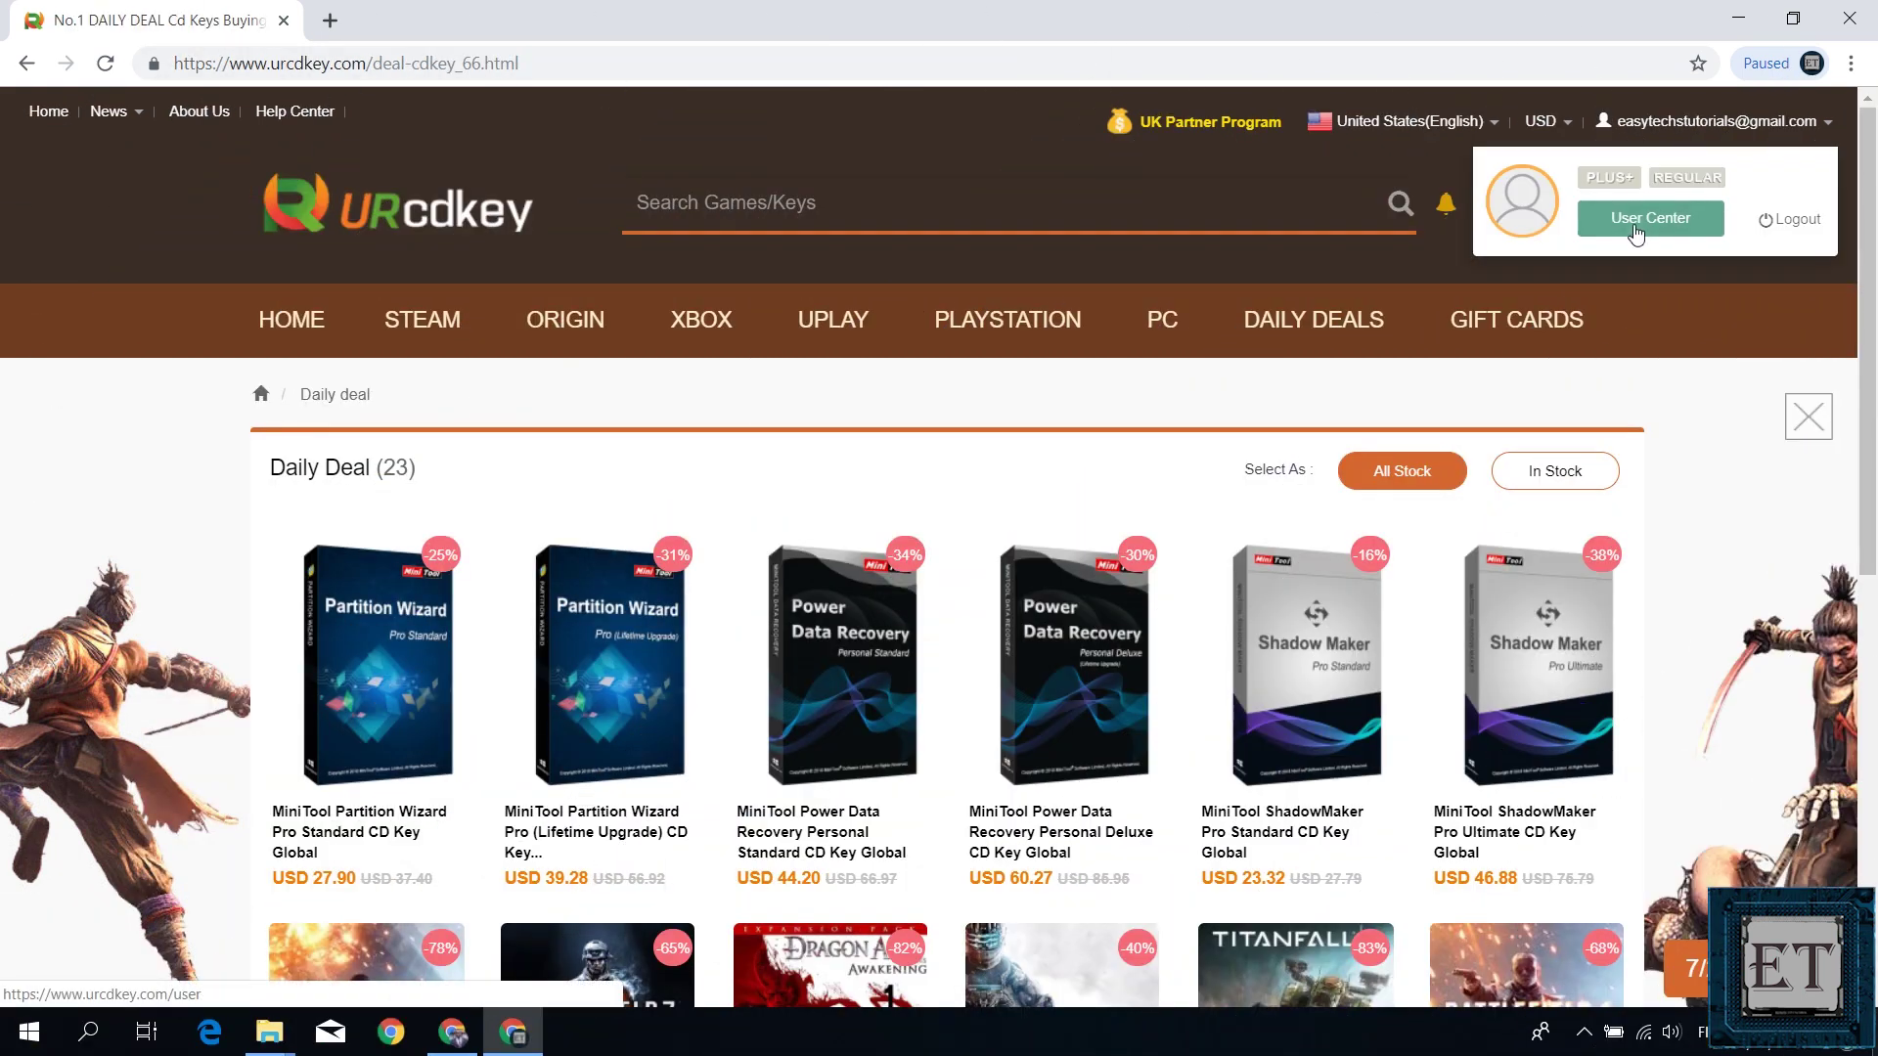
# Step: Go to My Purchased Orders in the URcdkey User Center to find the Windows 10 Pro key order
pyautogui.click(1638, 221)
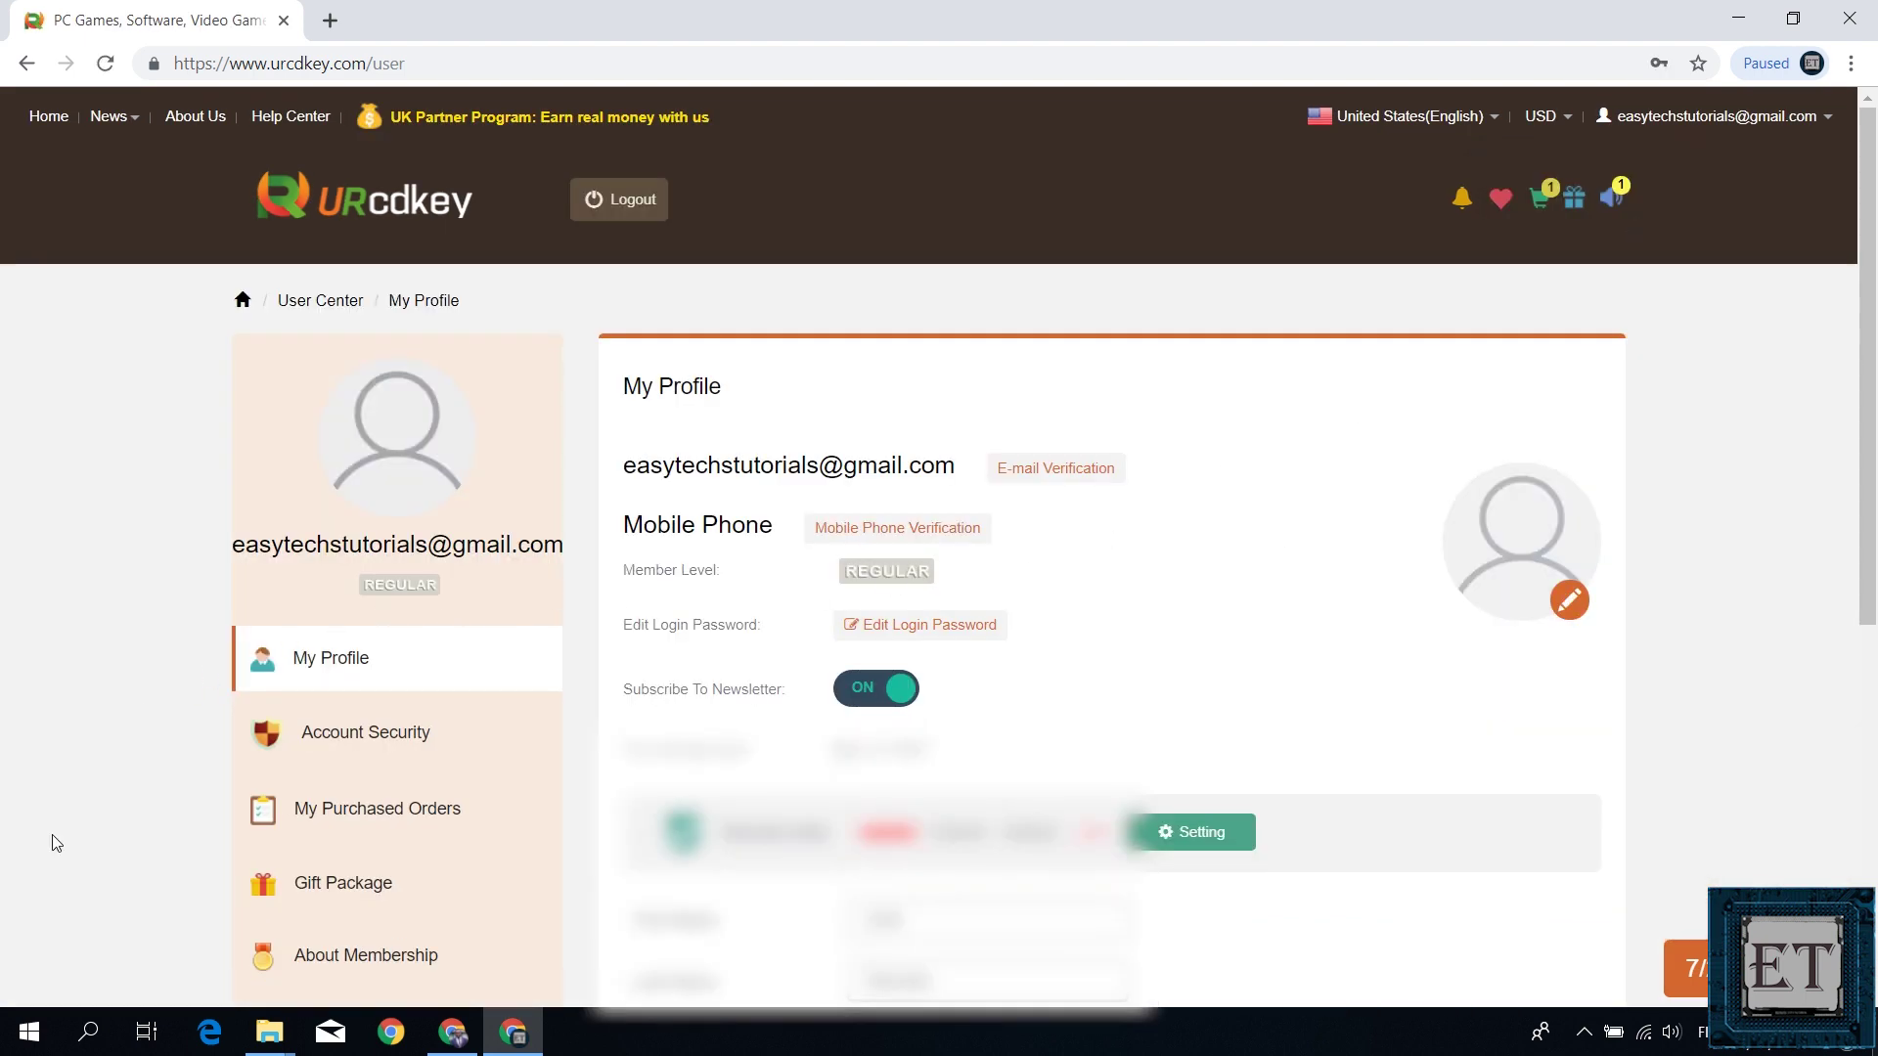
pyautogui.scroll(-1, 31, 808)
pyautogui.click(376, 693)
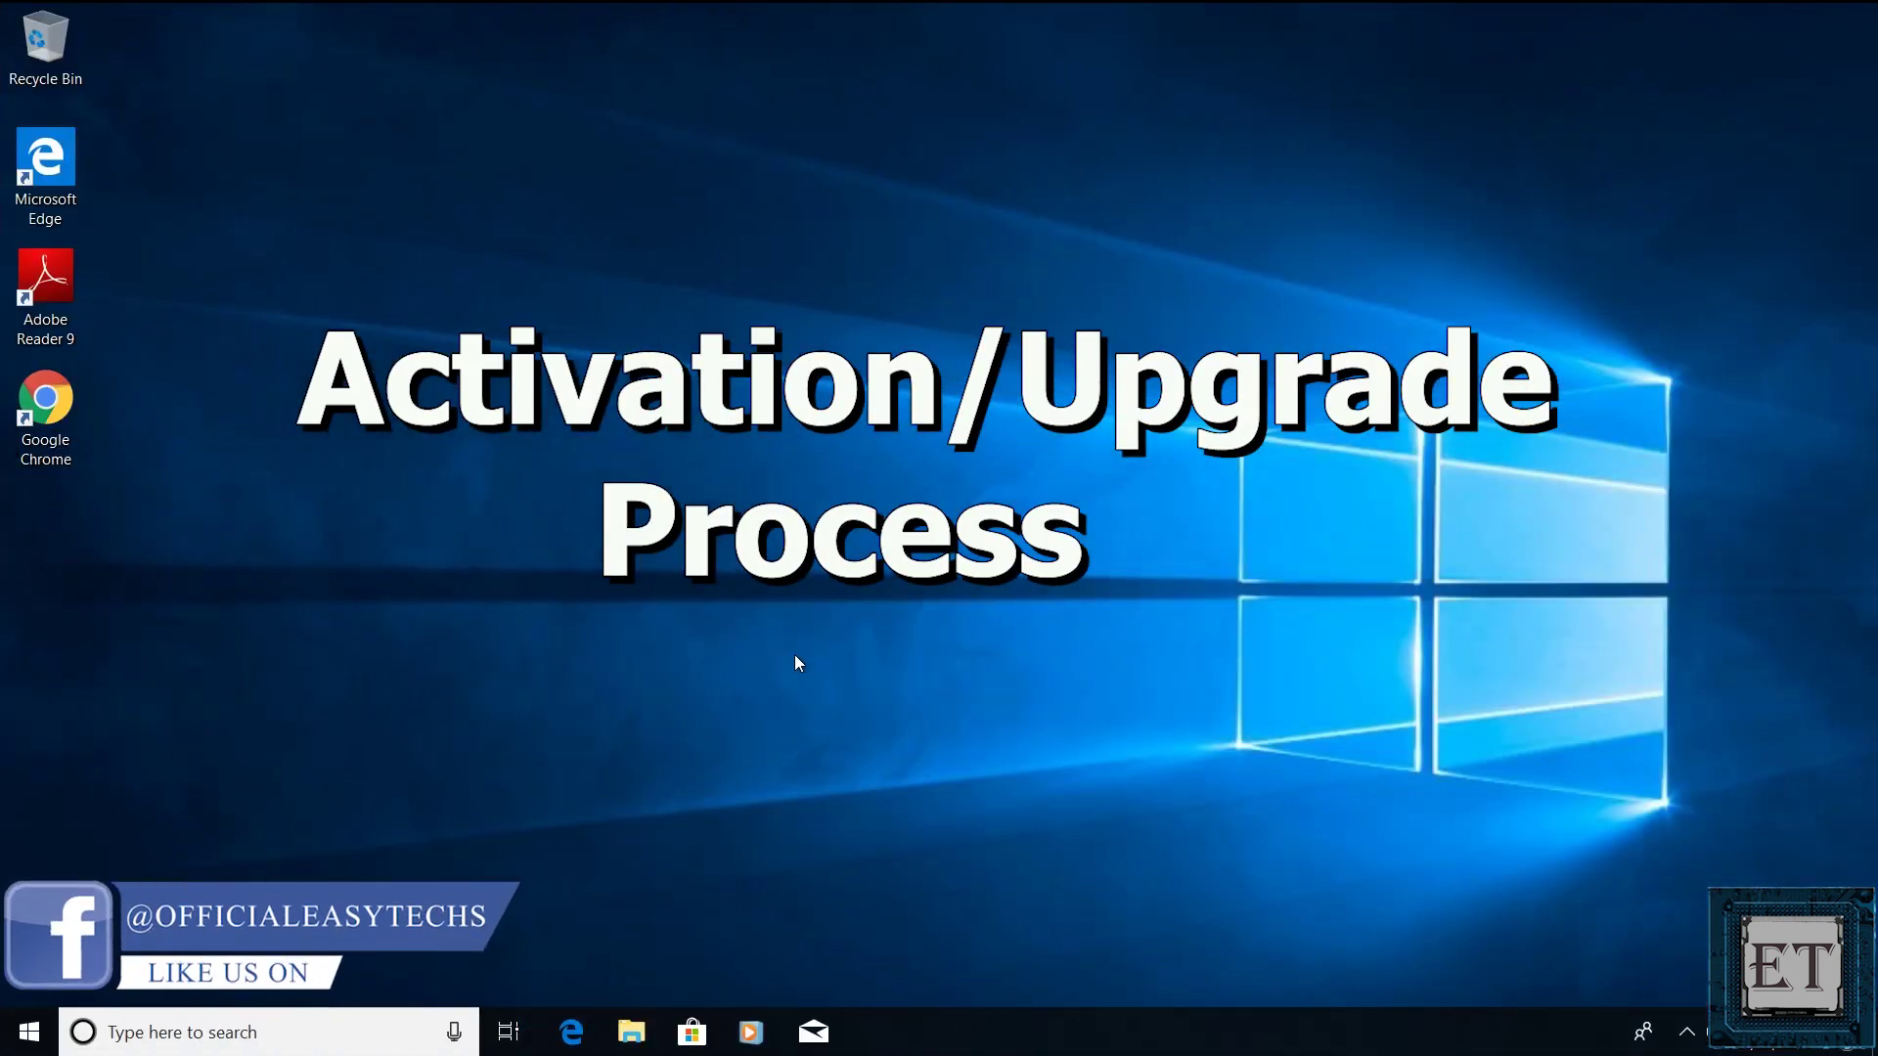
# Step: Open the Settings About page through System properties for This PC in File Explorer
pyautogui.click(635, 1031)
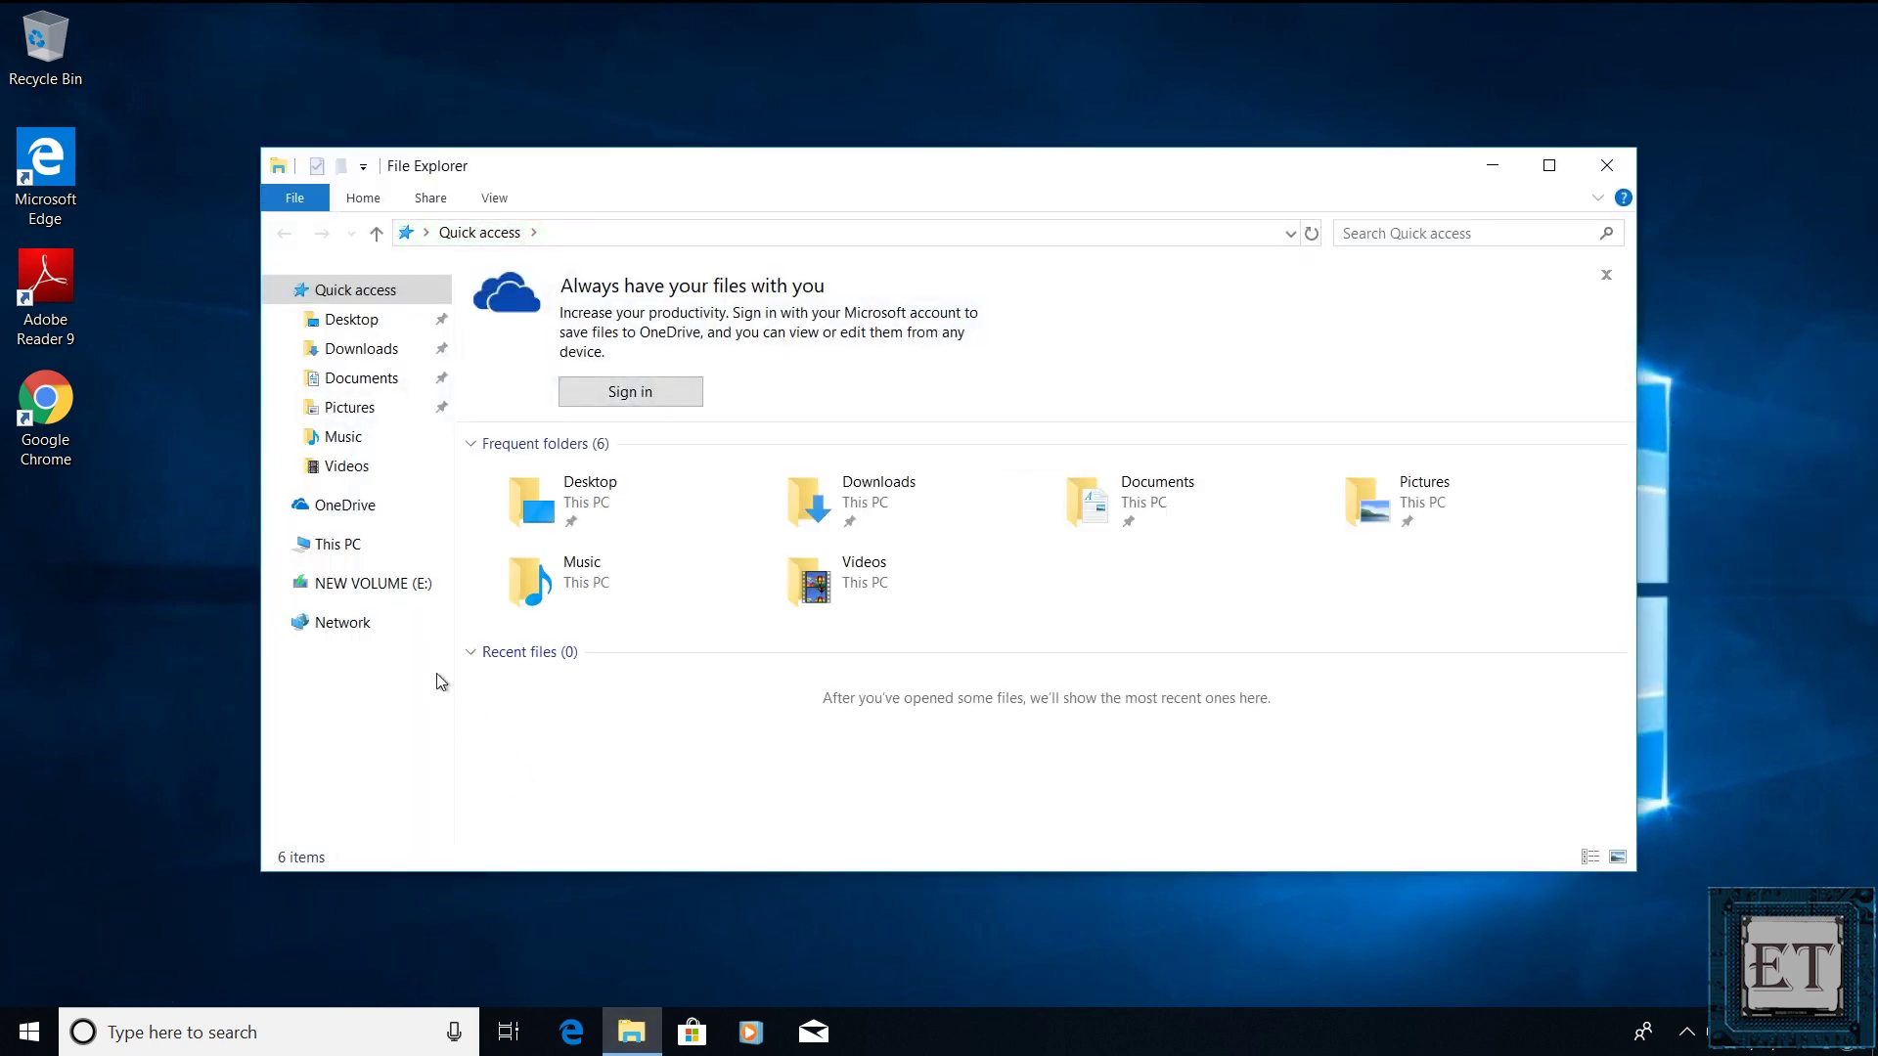
pyautogui.click(340, 545)
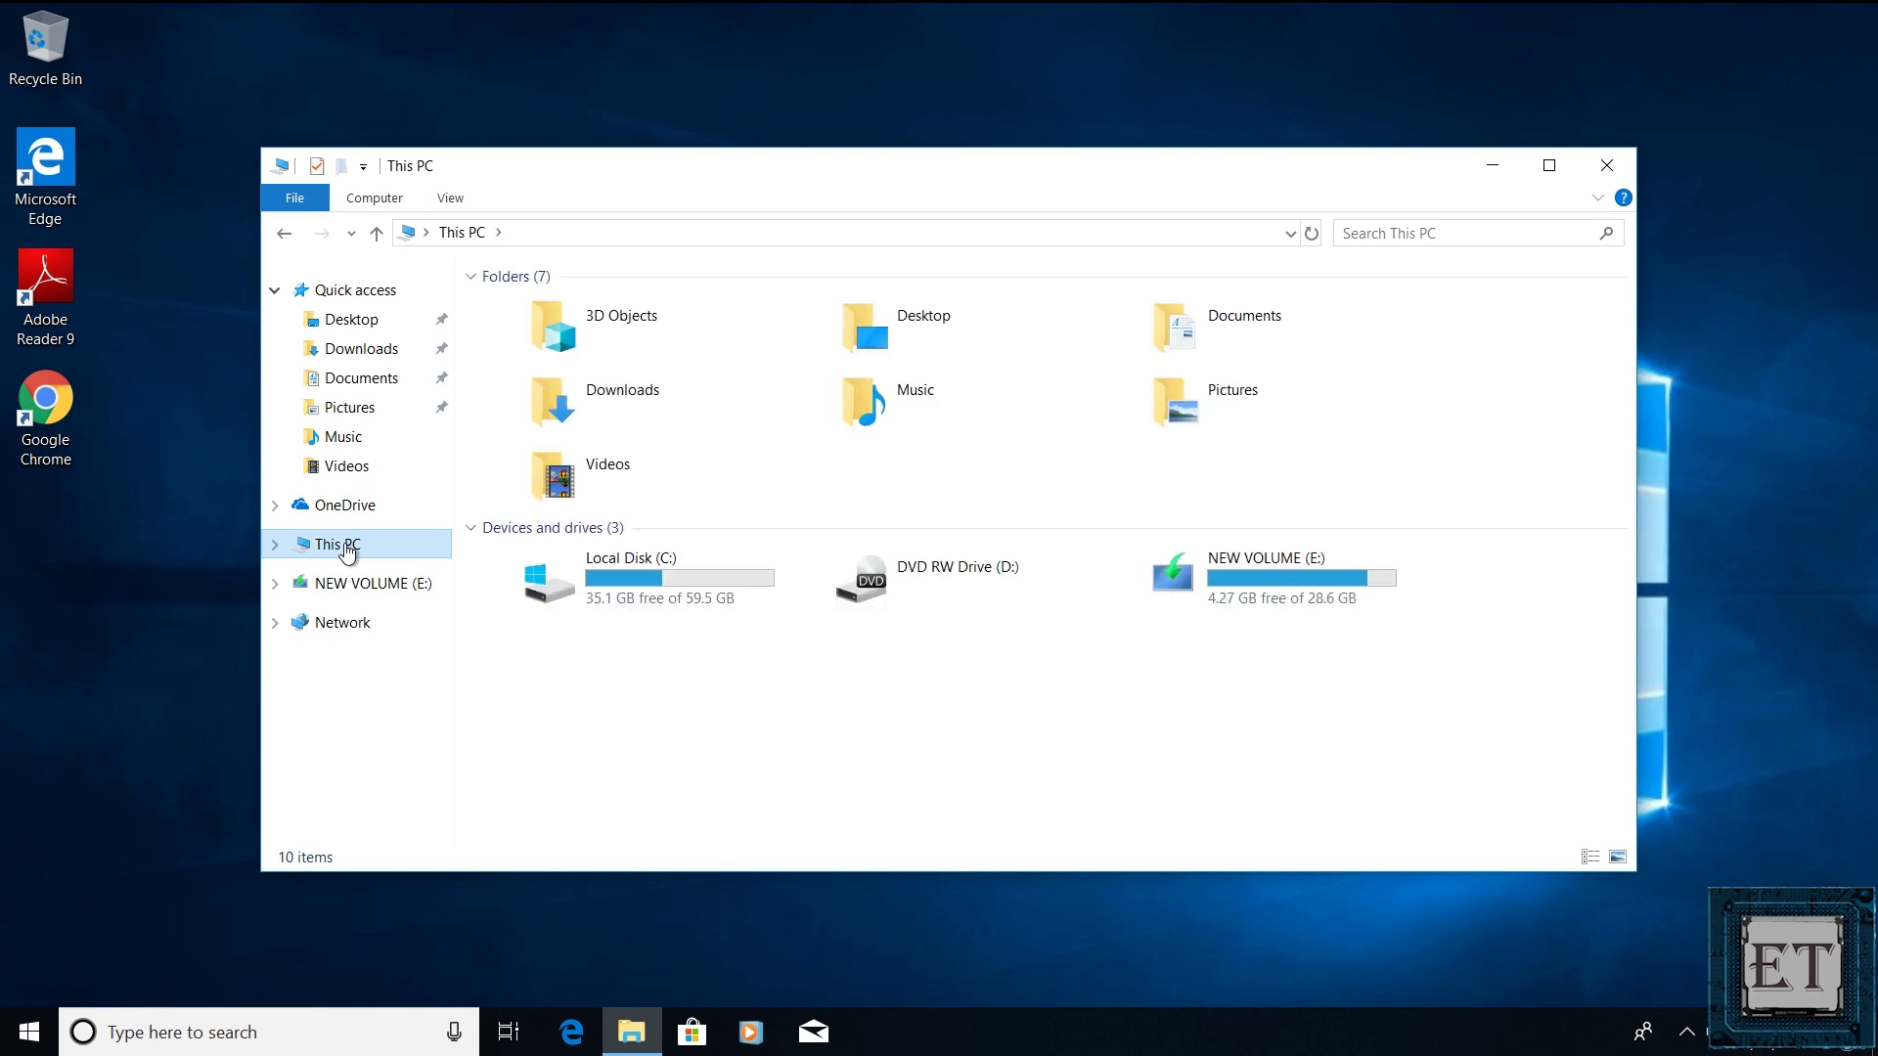
pyautogui.click(375, 200)
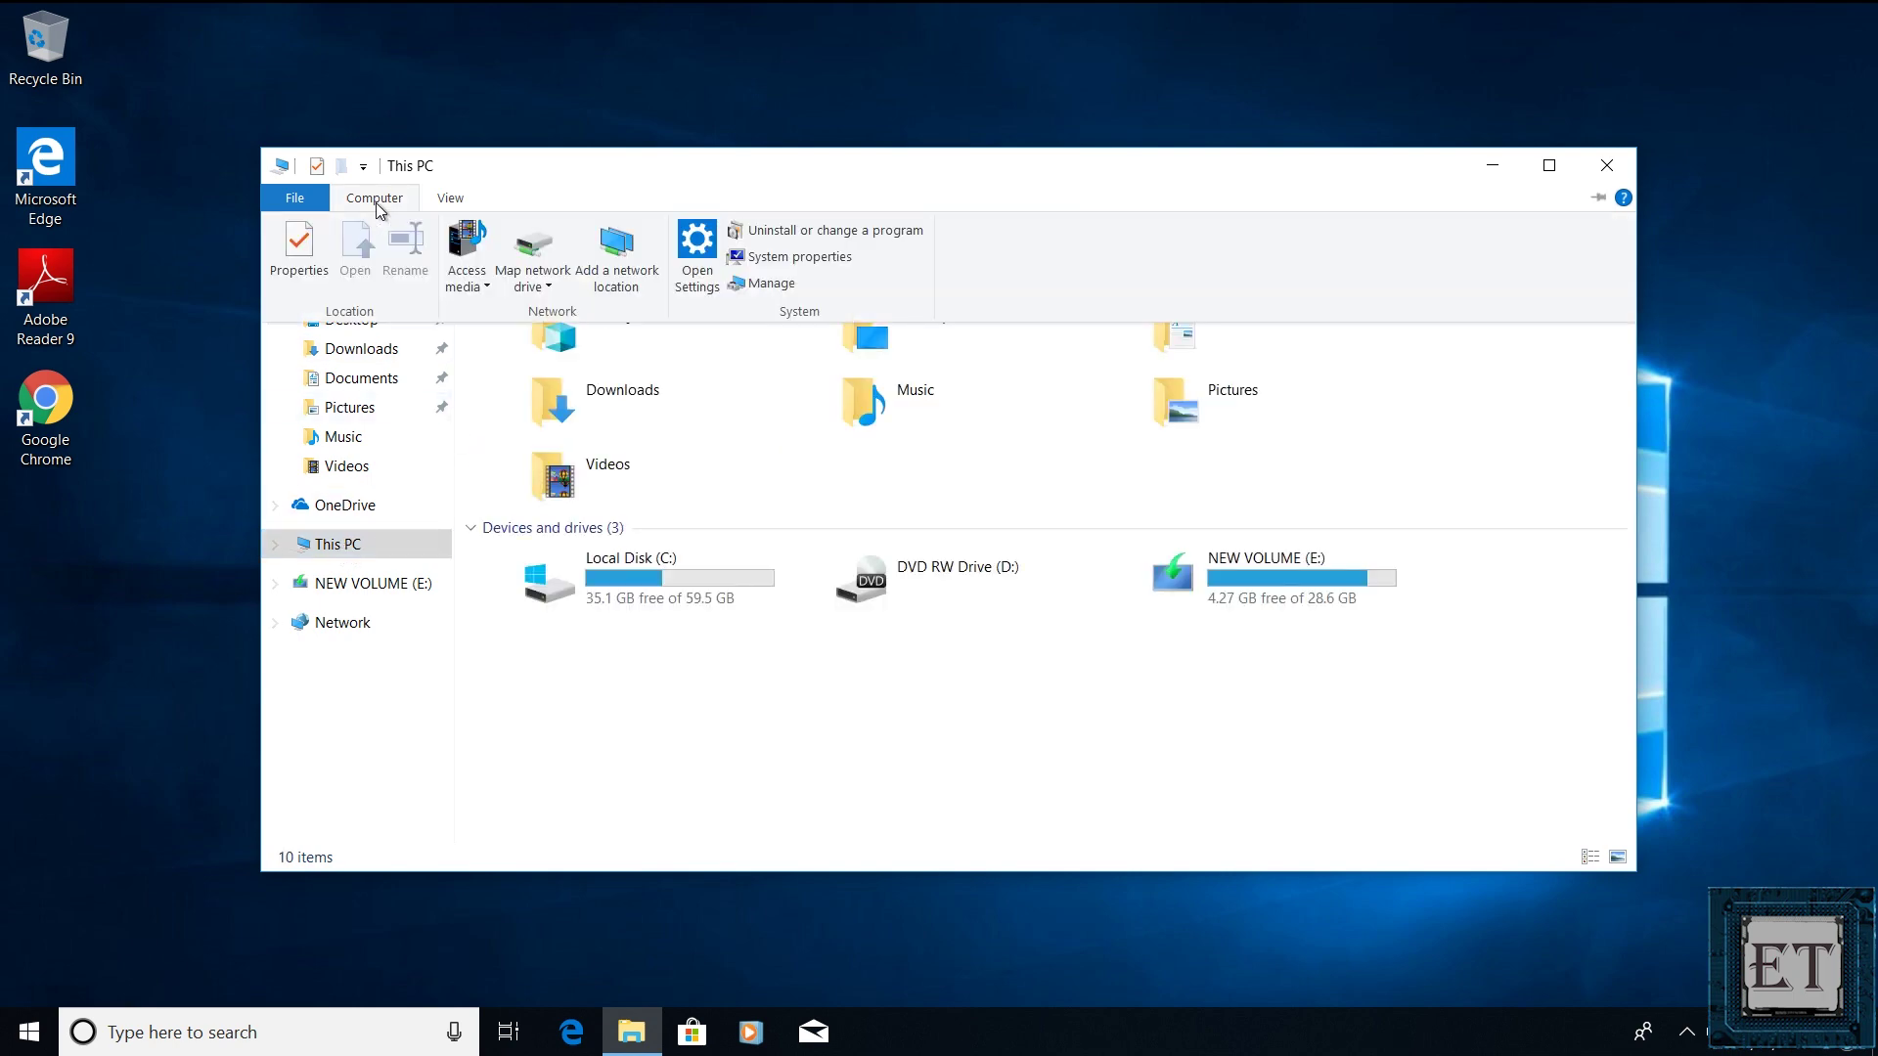
pyautogui.click(784, 265)
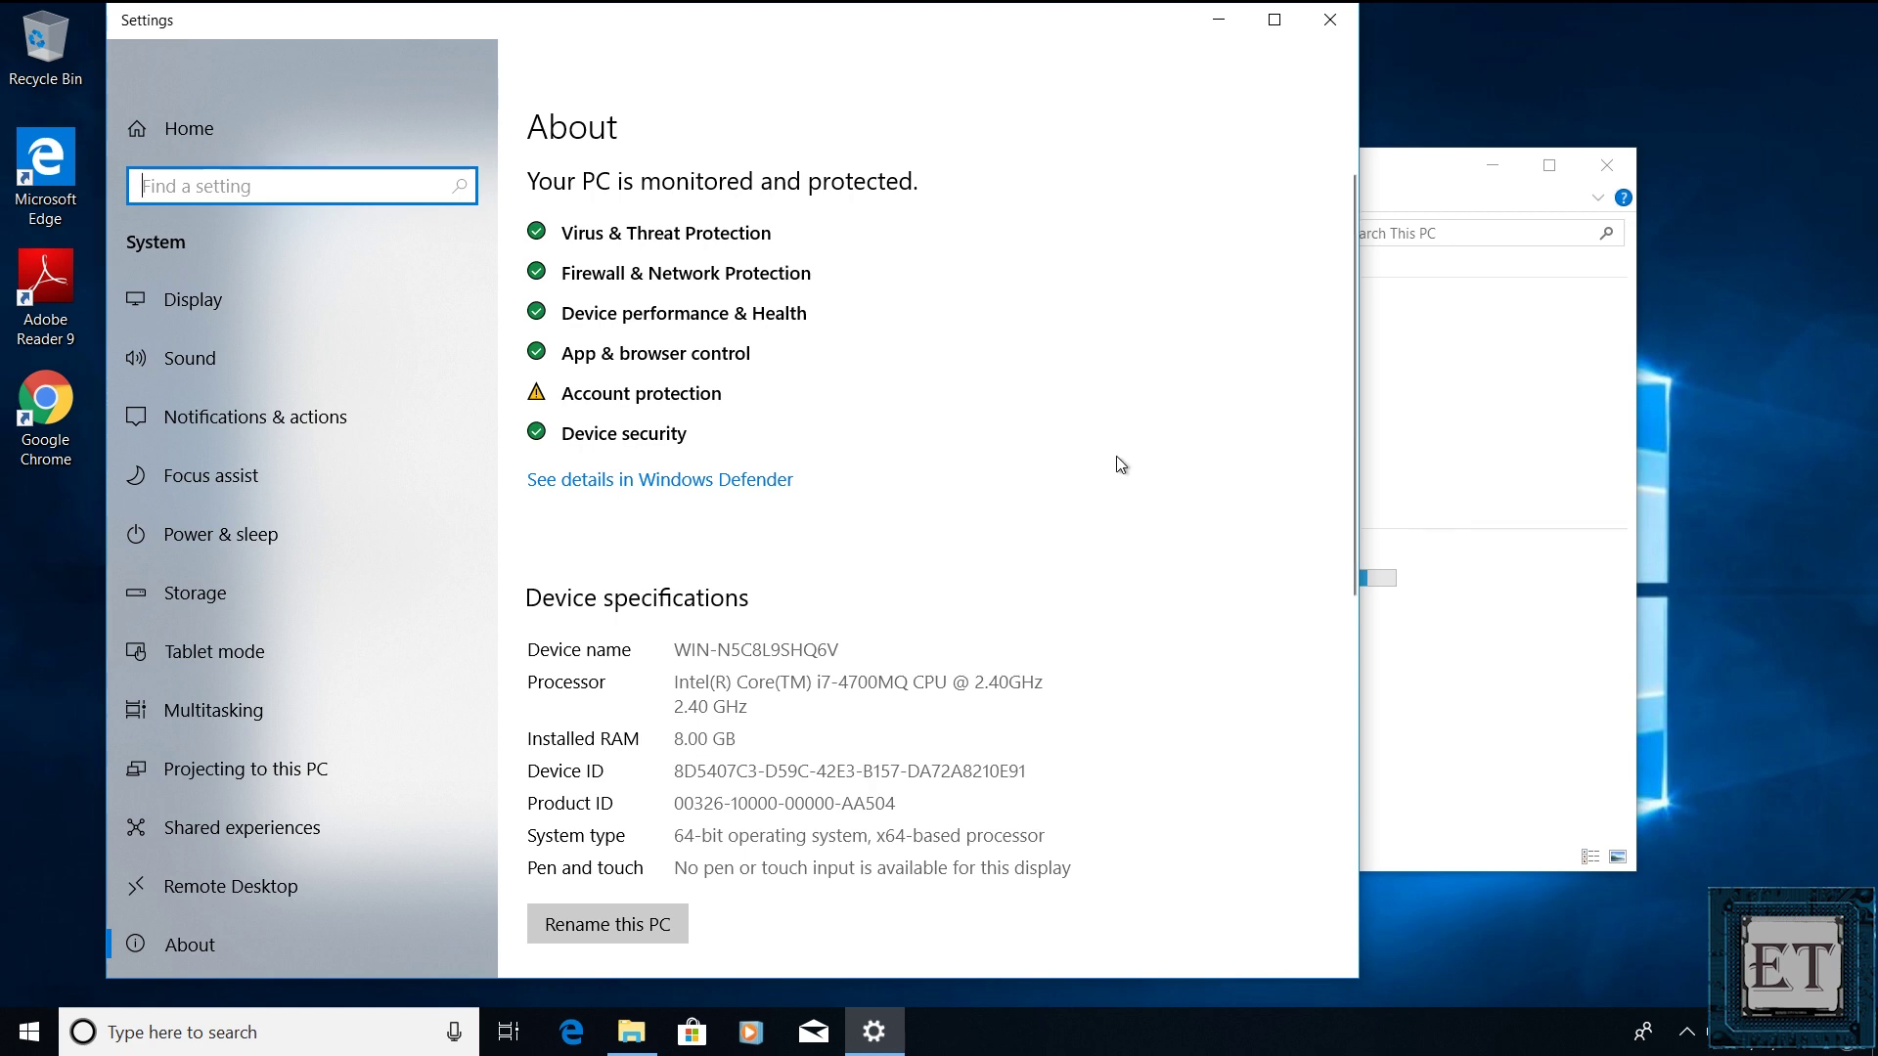
pyautogui.moveTo(1350, 421); pyautogui.dragTo(1349, 657)
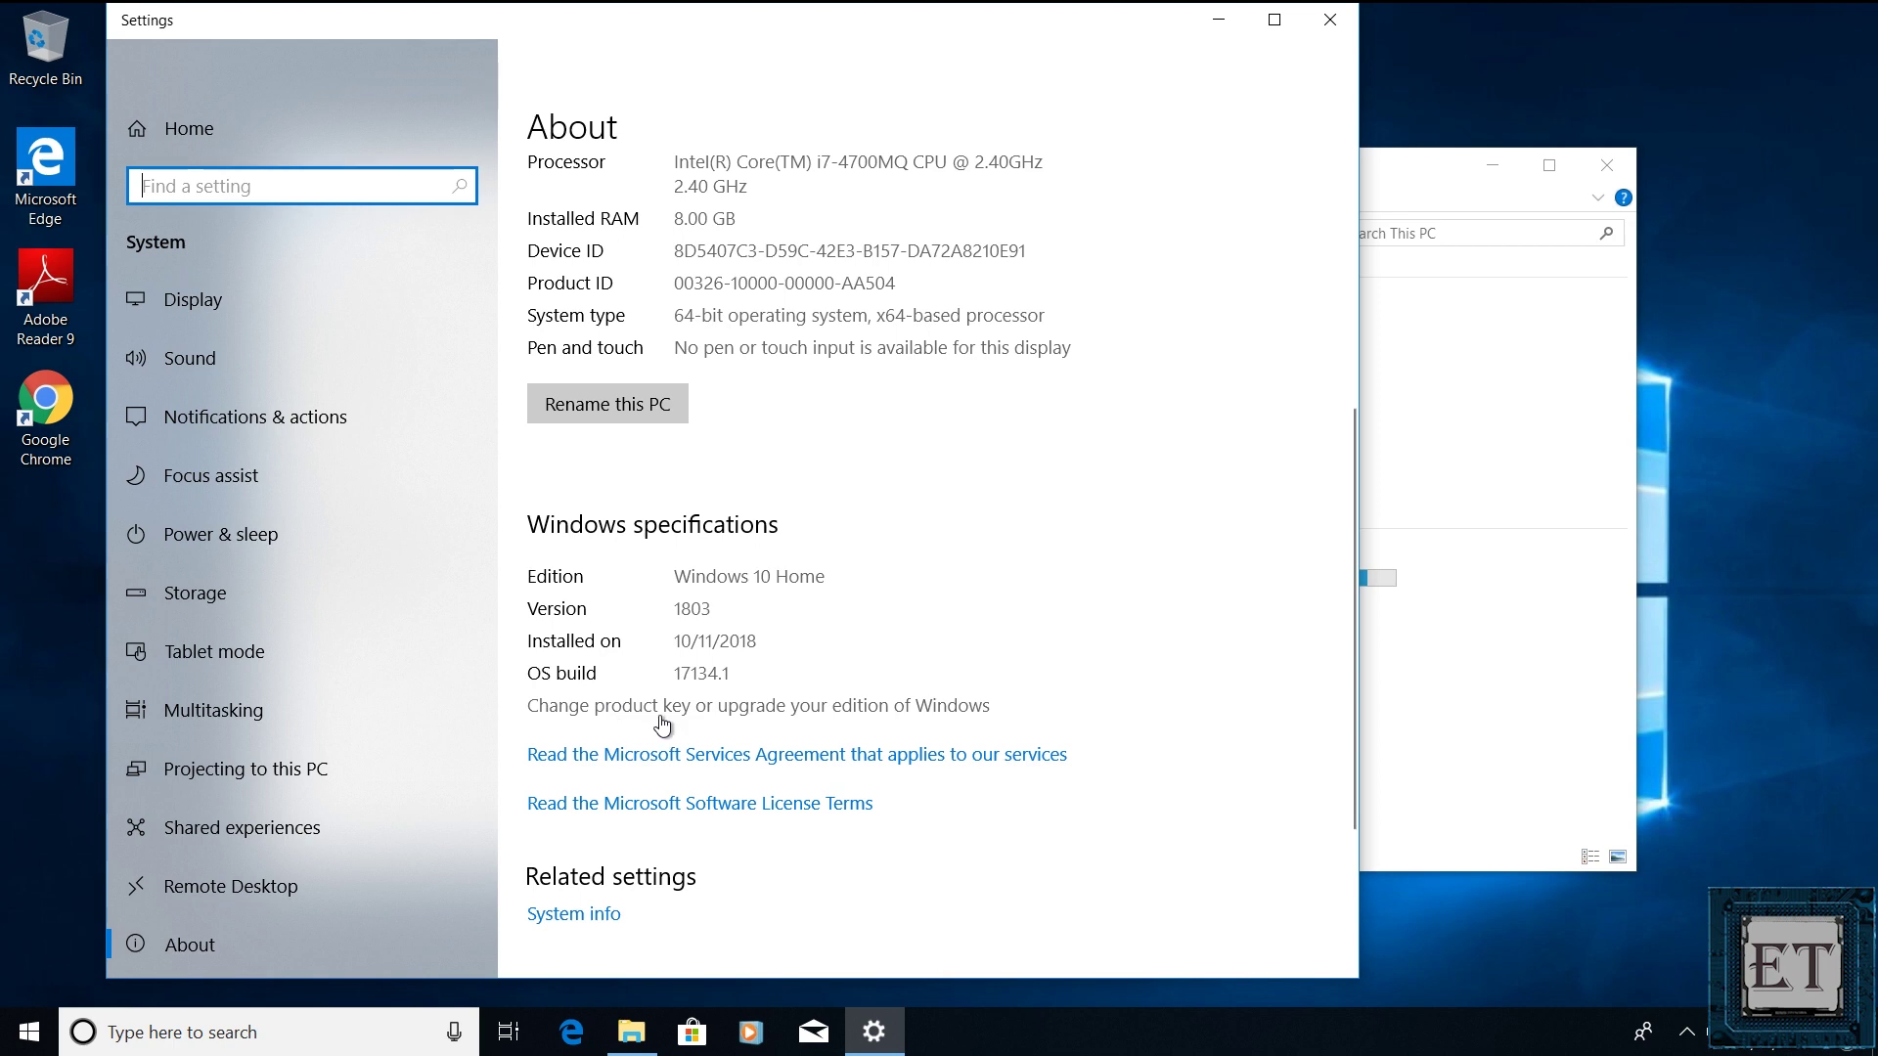
# Step: Go to the Activation page and bring up the empty Enter a product key dialog
pyautogui.click(716, 713)
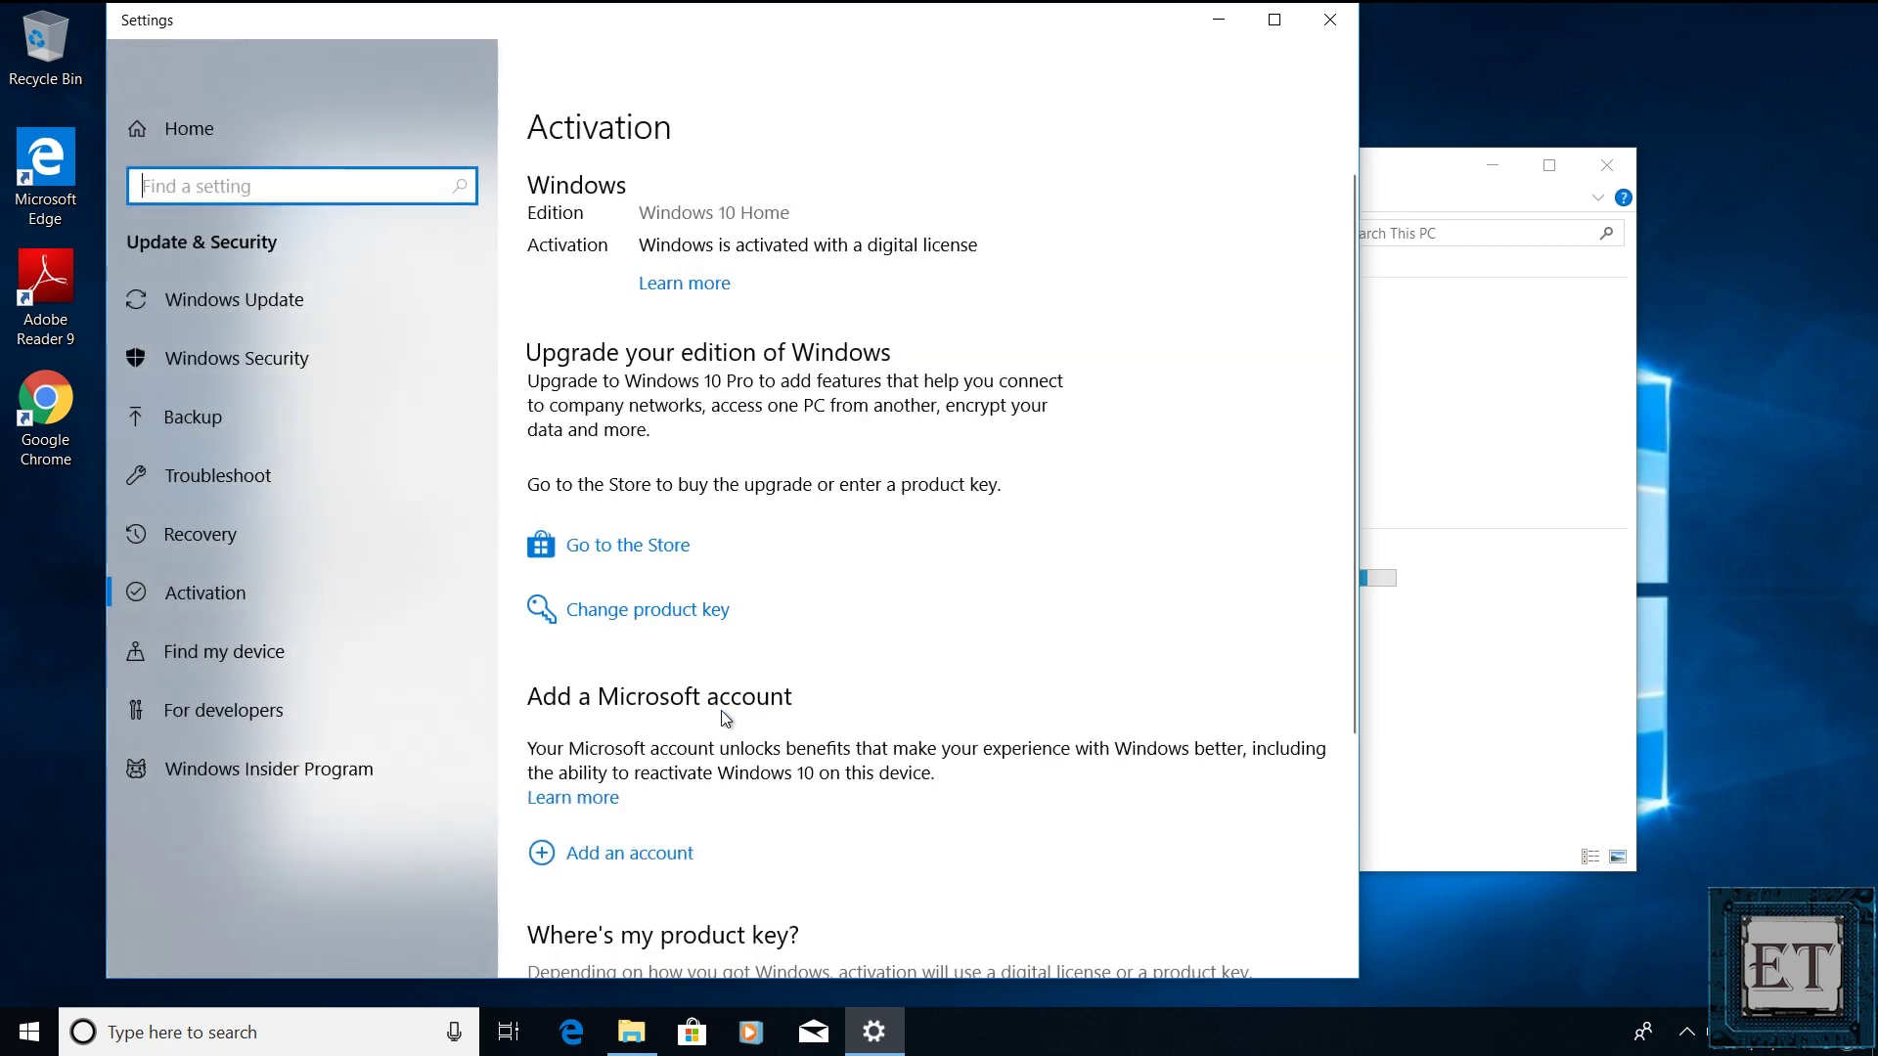
pyautogui.click(652, 616)
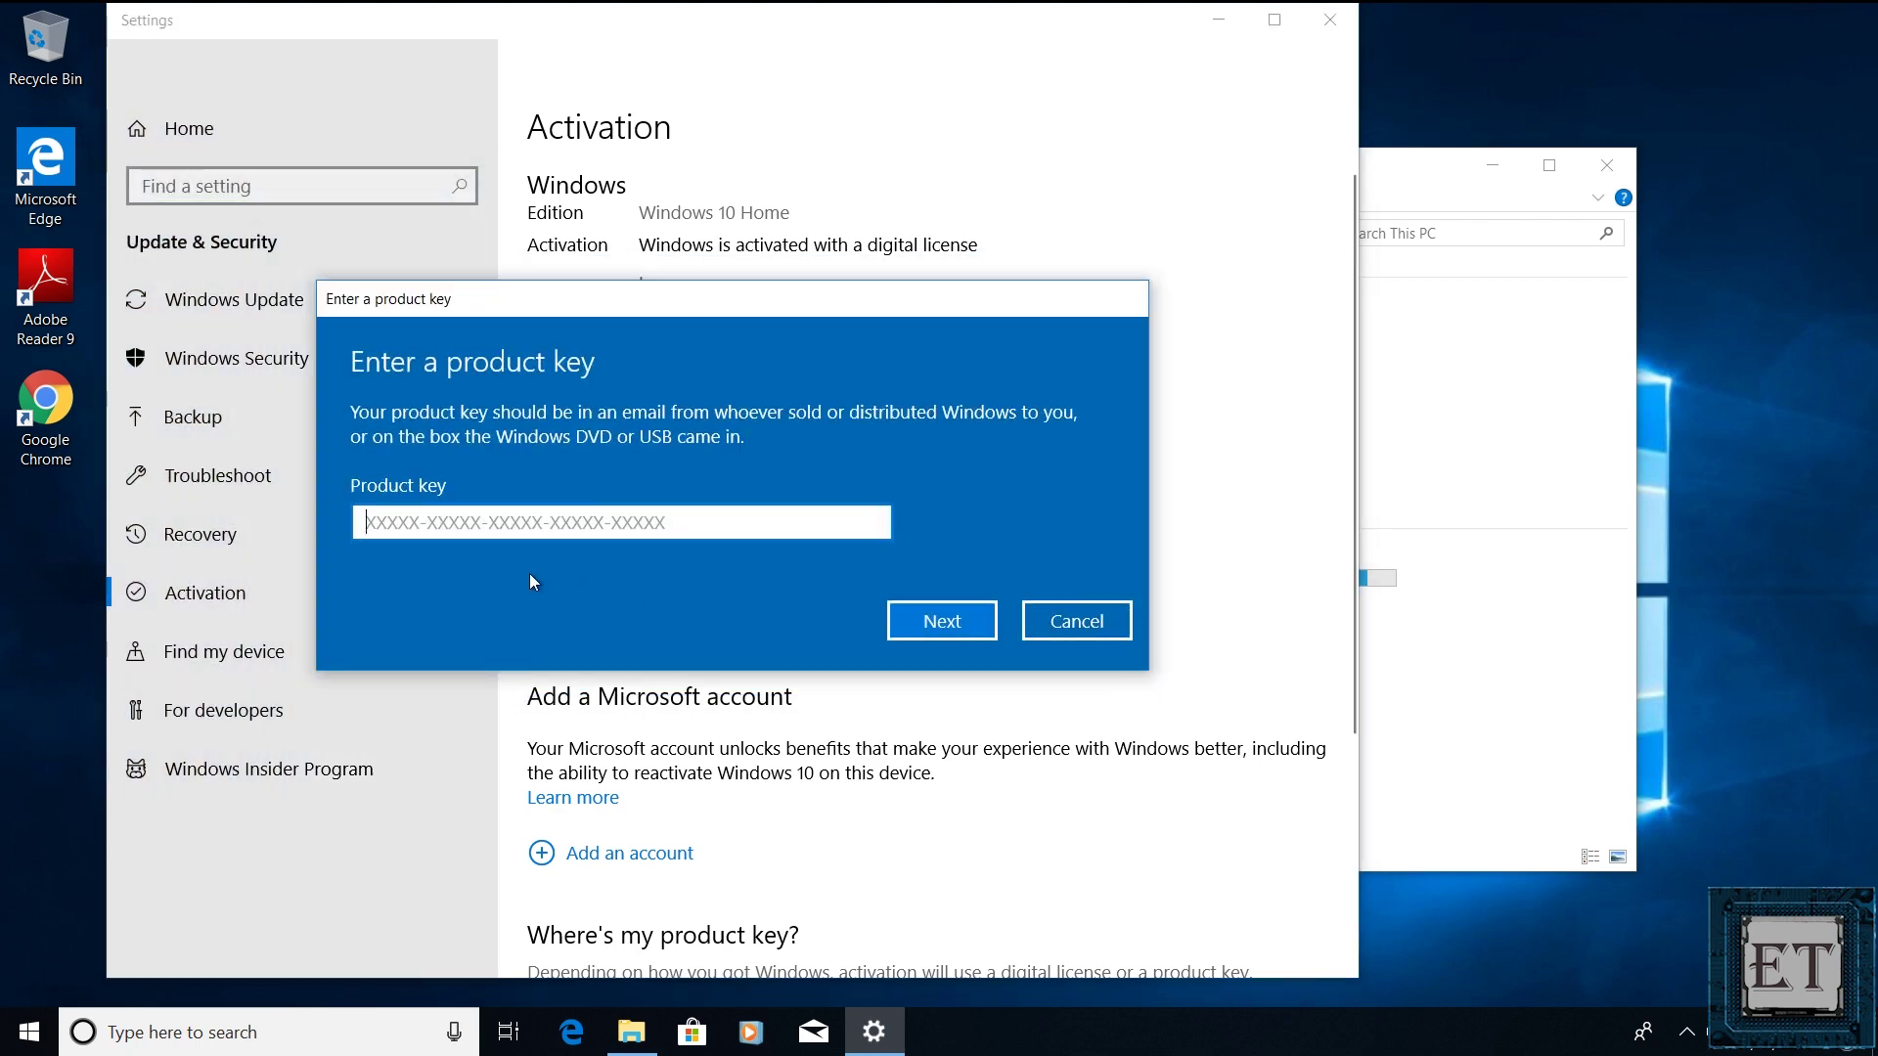
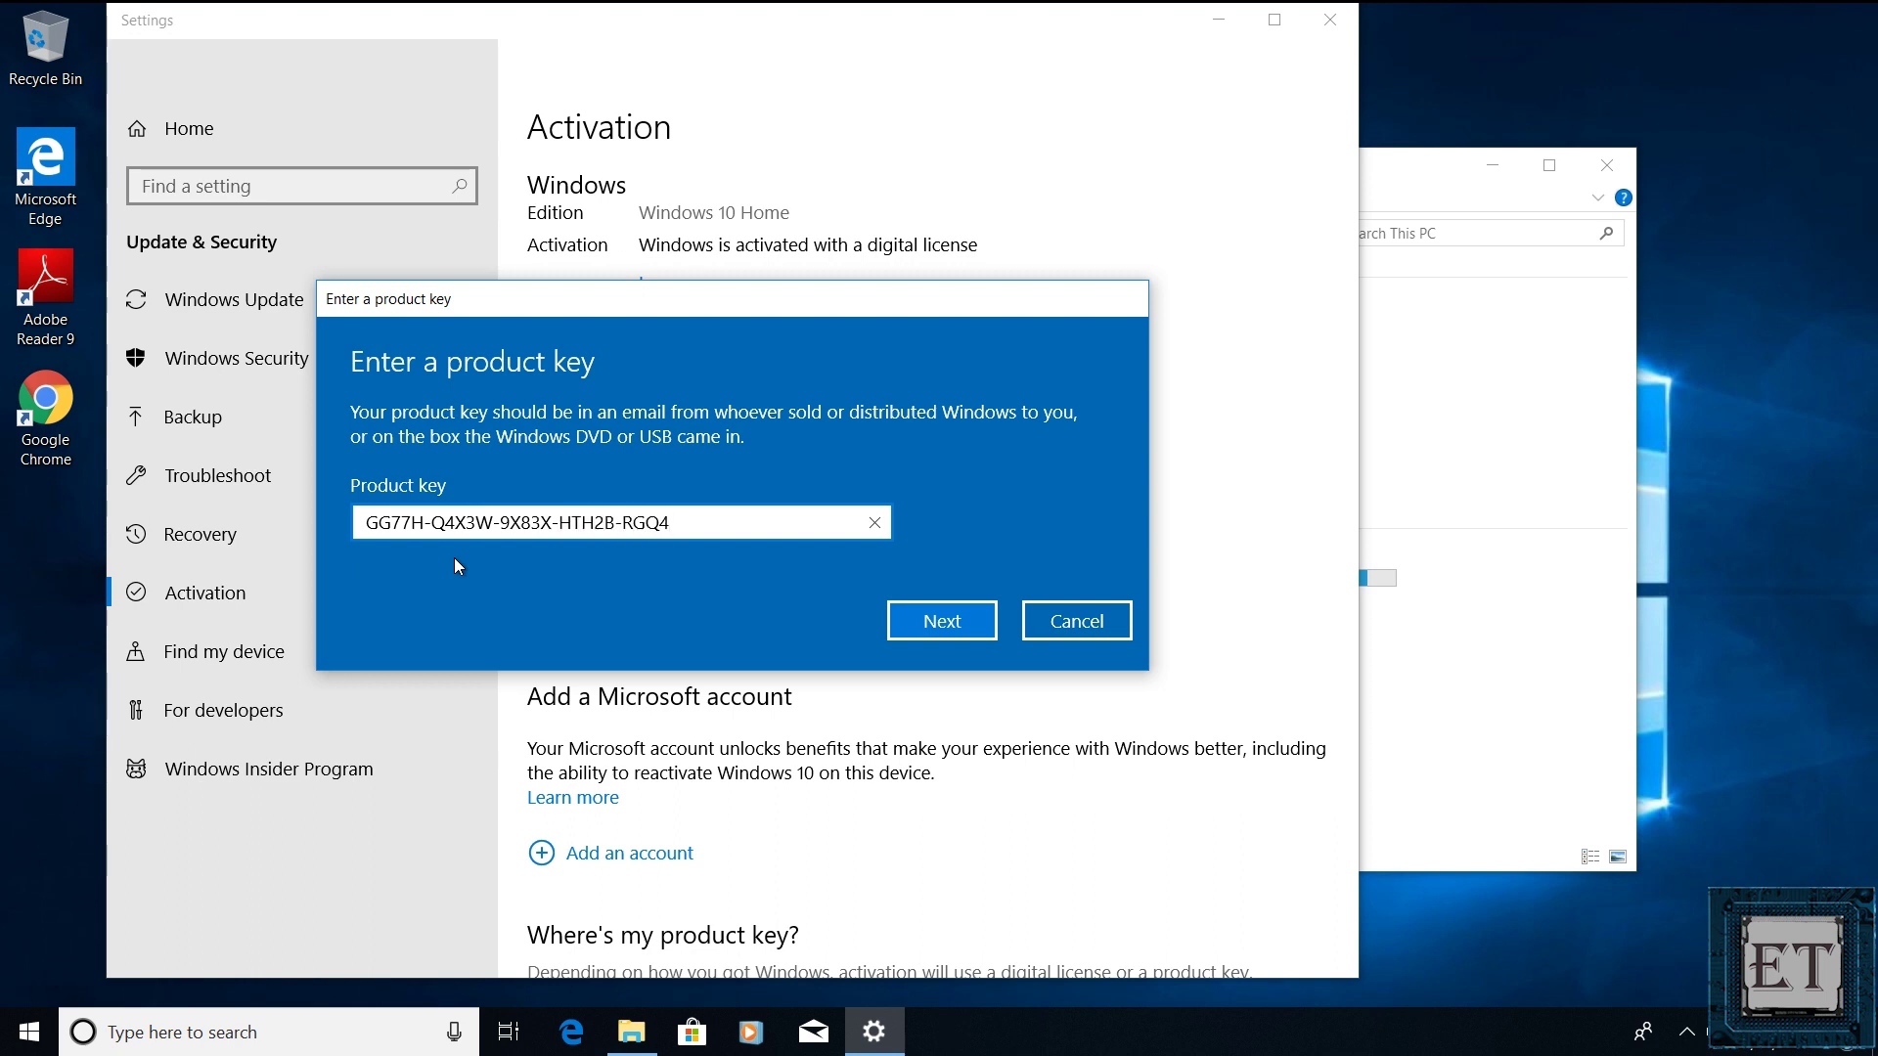
# Step: Submit the purchased Windows 10 Pro product key for verification
pyautogui.click(932, 621)
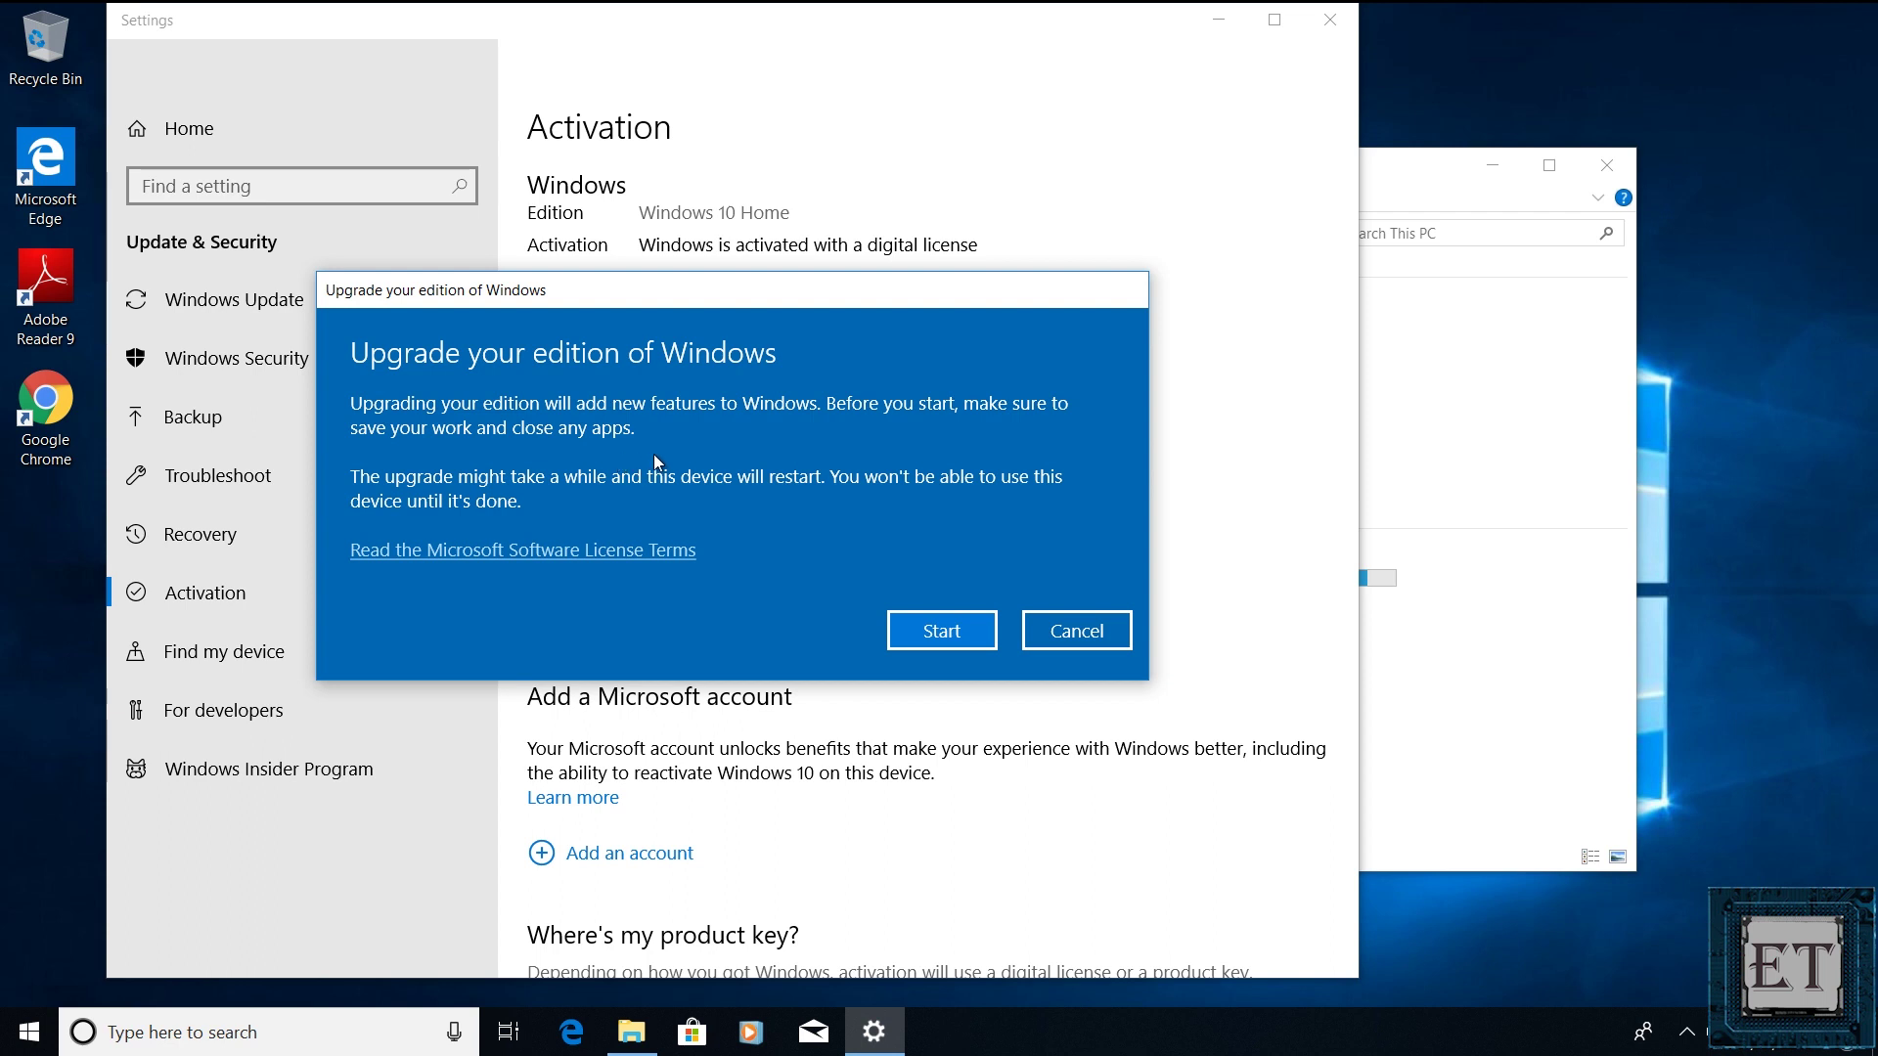
# Step: Start the edition upgrade from Windows 10 Home to Pro
pyautogui.click(941, 631)
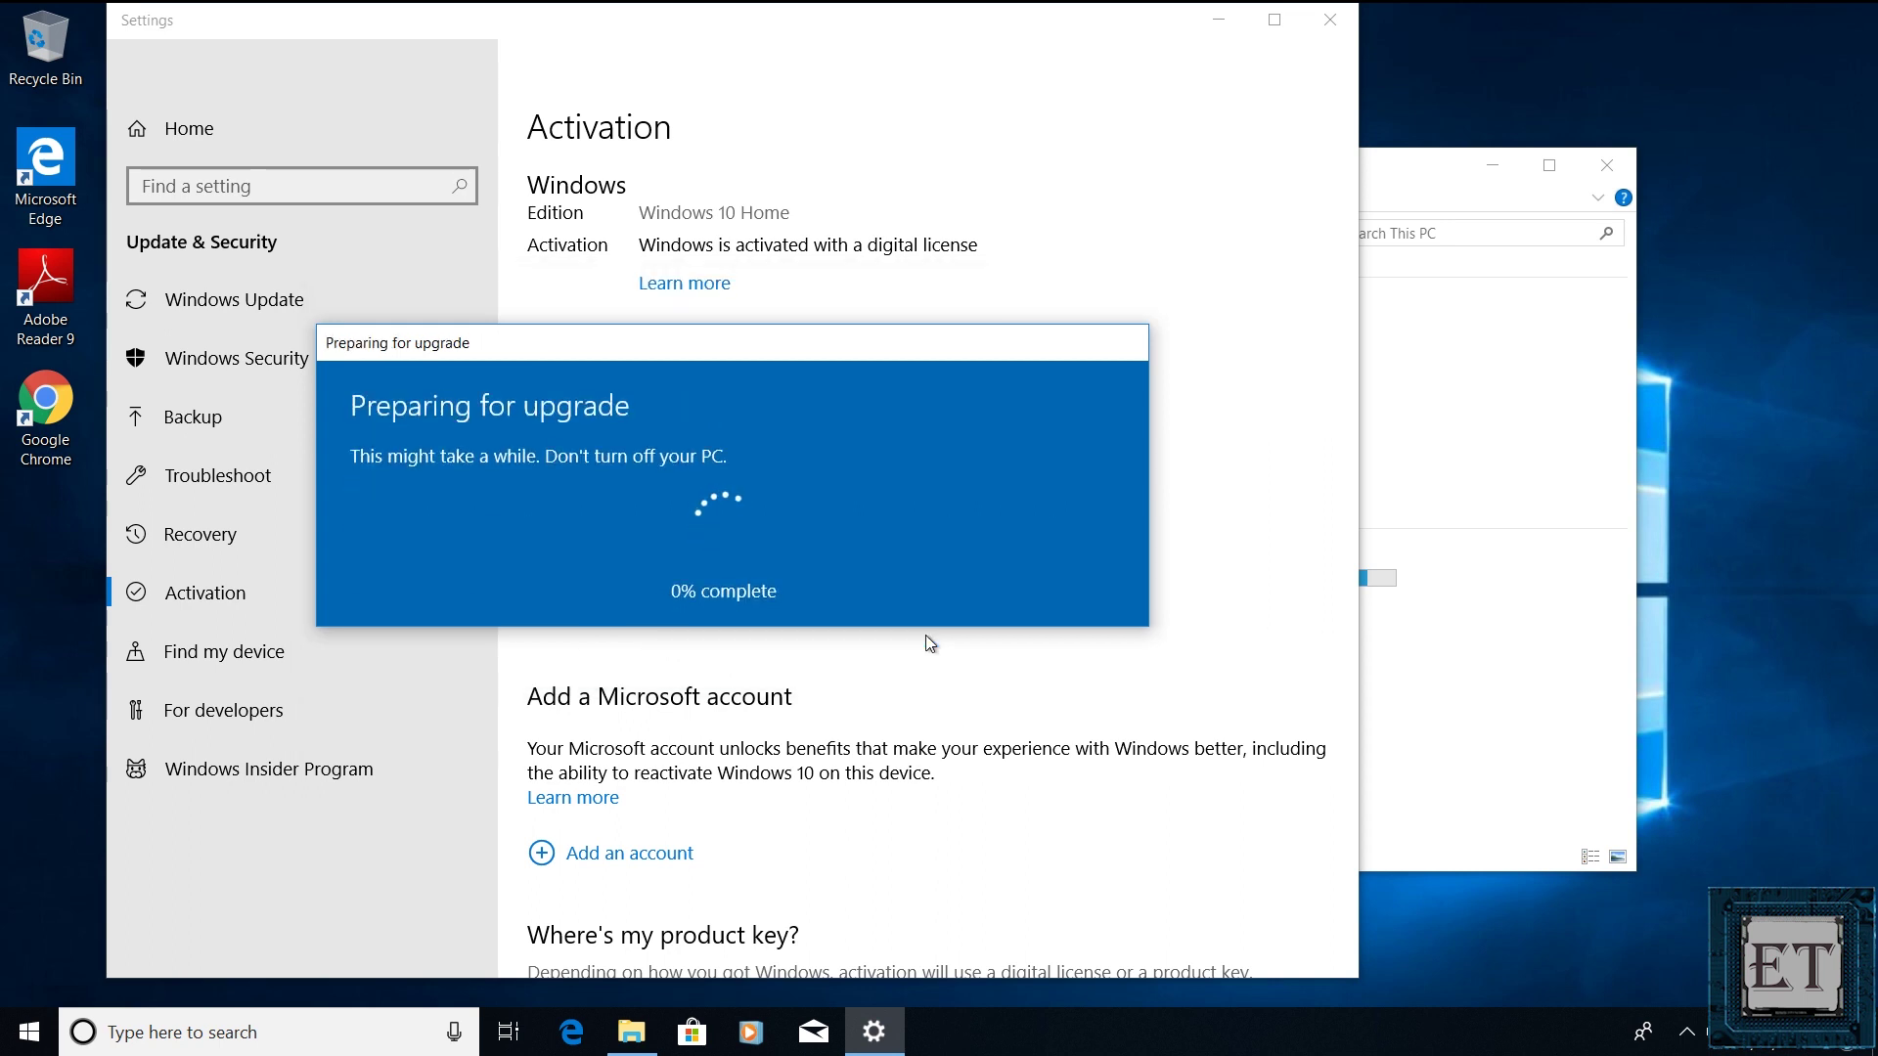